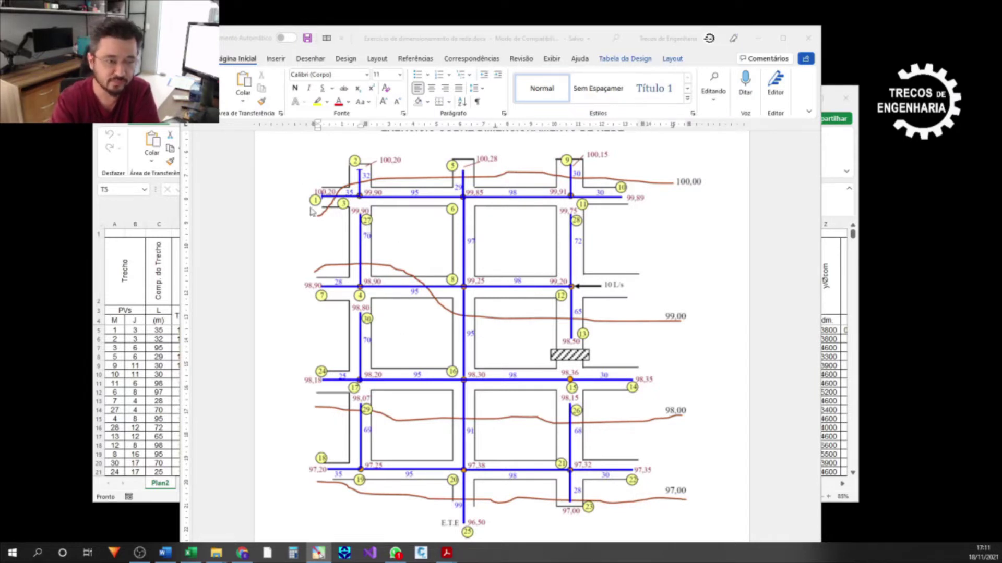
Bring the sewer sizing workbook in front of Word and zoom the sheet in.
key(alt+Tab)
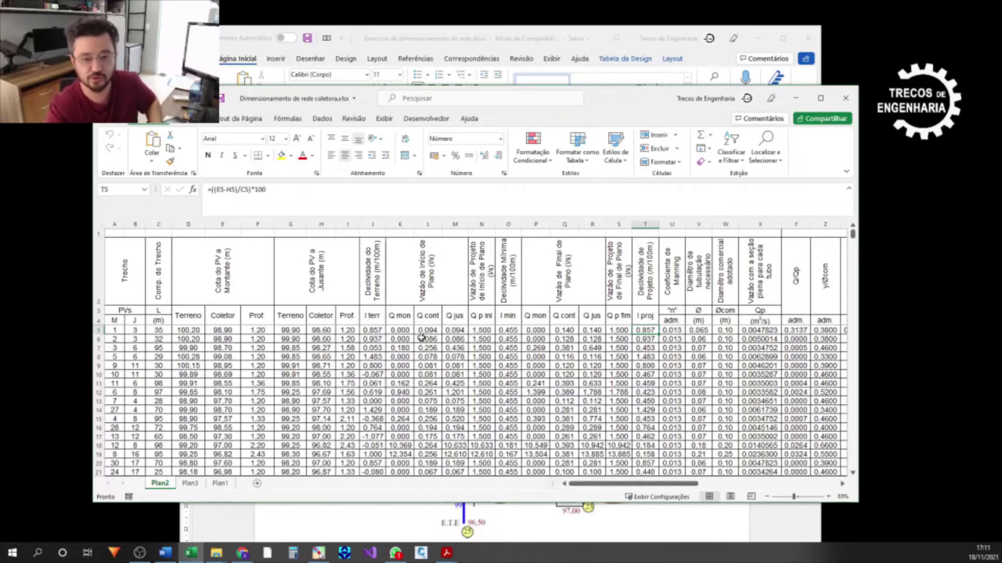
scroll(409, 367, up, 1)
scroll(410, 367, up, 1)
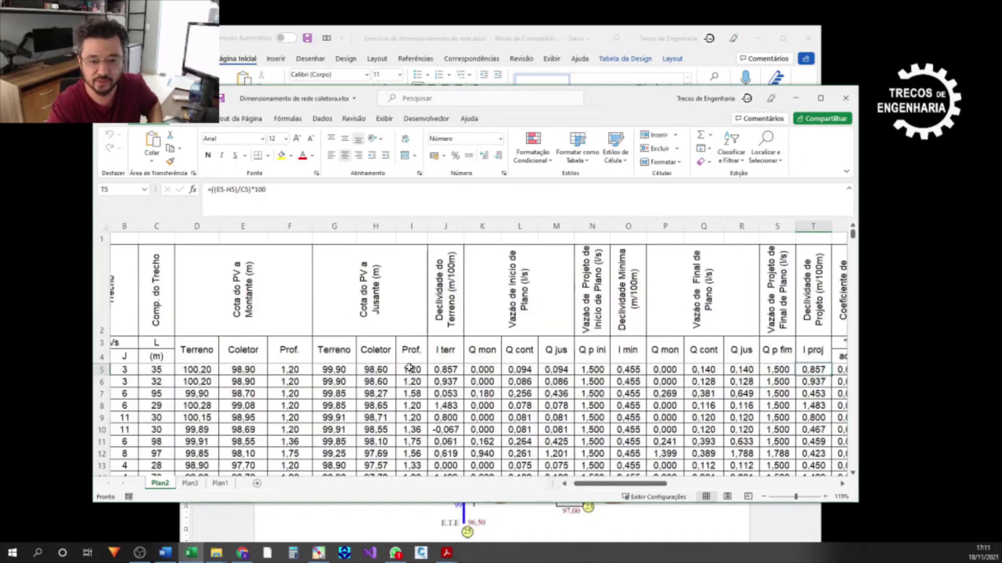
Draw an on-screen arrow toward the start-of-plan design flows of 1,500 l/s.
key(ctrl+shift+F9)
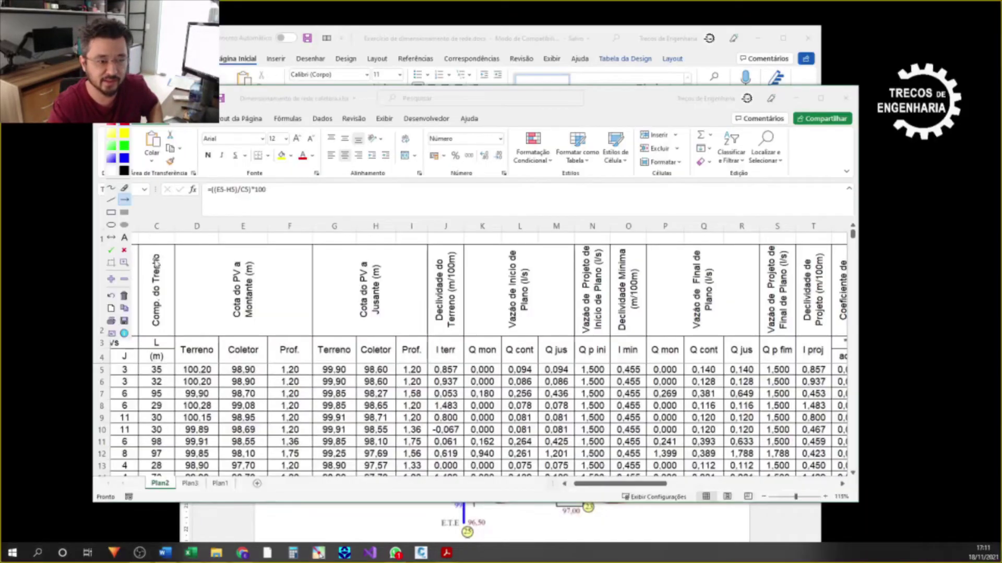
click(125, 200)
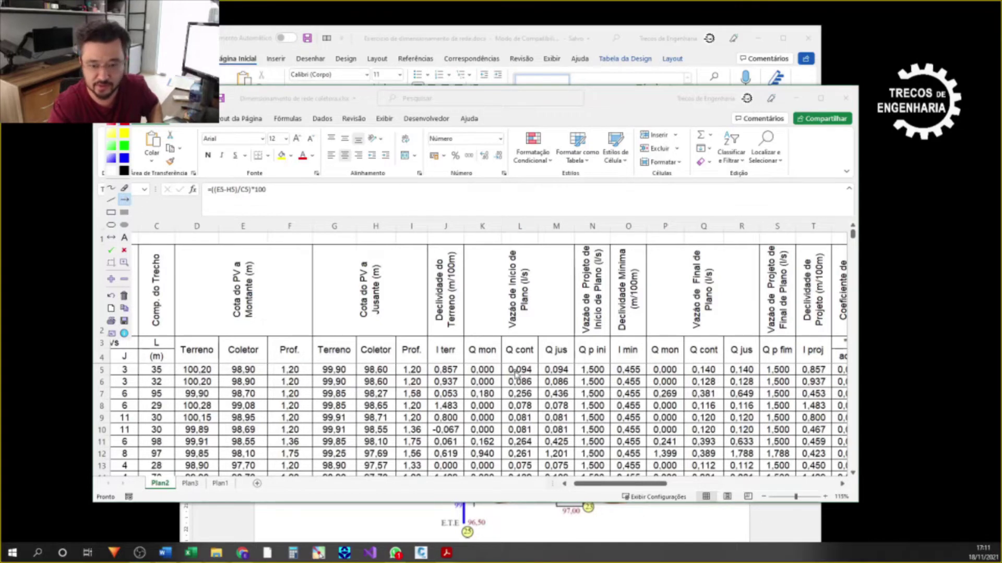
drag(547, 255, 587, 357)
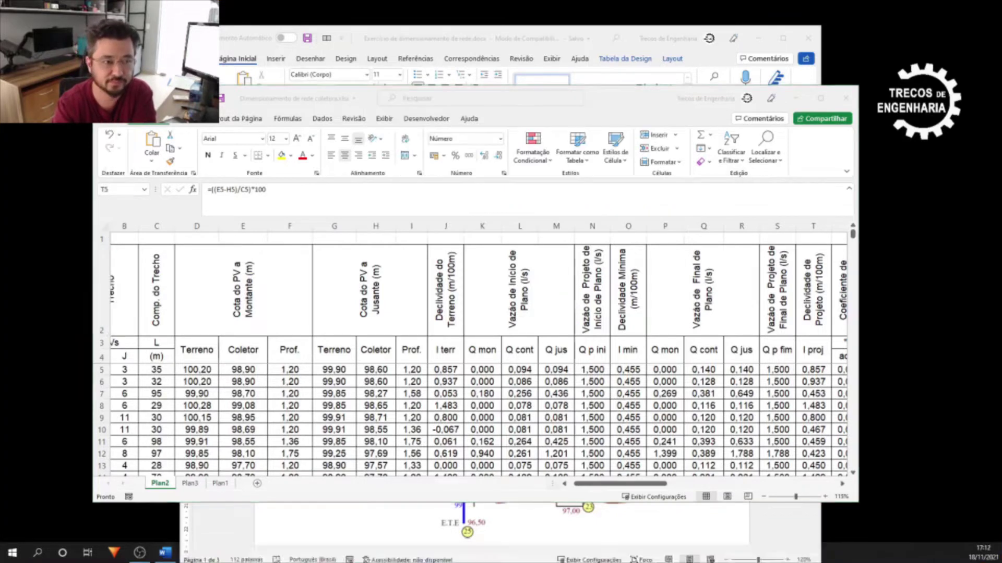
Draw arrows pointing to the Q jus header and Q p ini's 1,500 value.
click(427, 342)
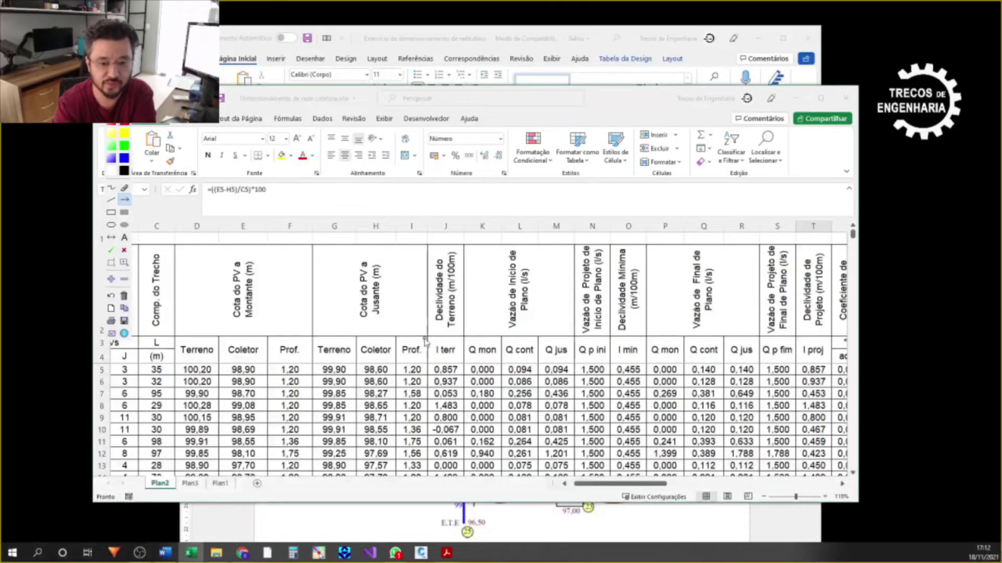
drag(541, 263, 550, 339)
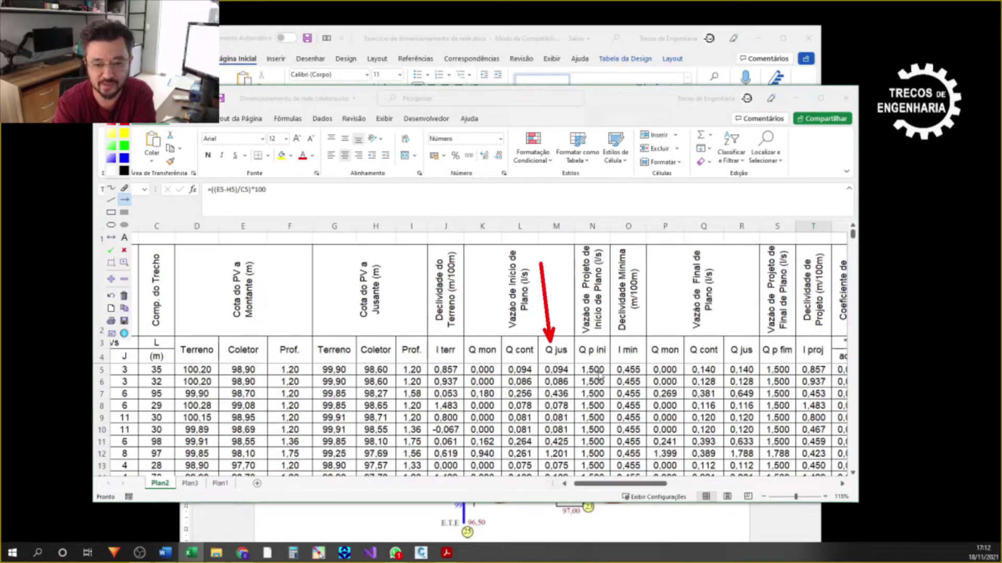
drag(585, 301, 599, 365)
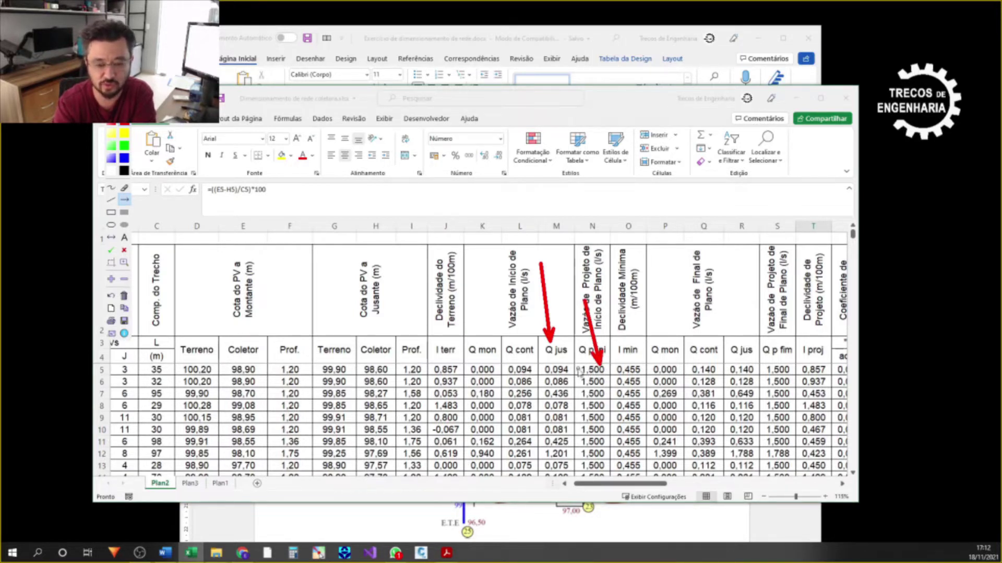
Outline row 5's 0,094 and 1,500 values and underline the next rows' flows, then clear the markings.
click(111, 200)
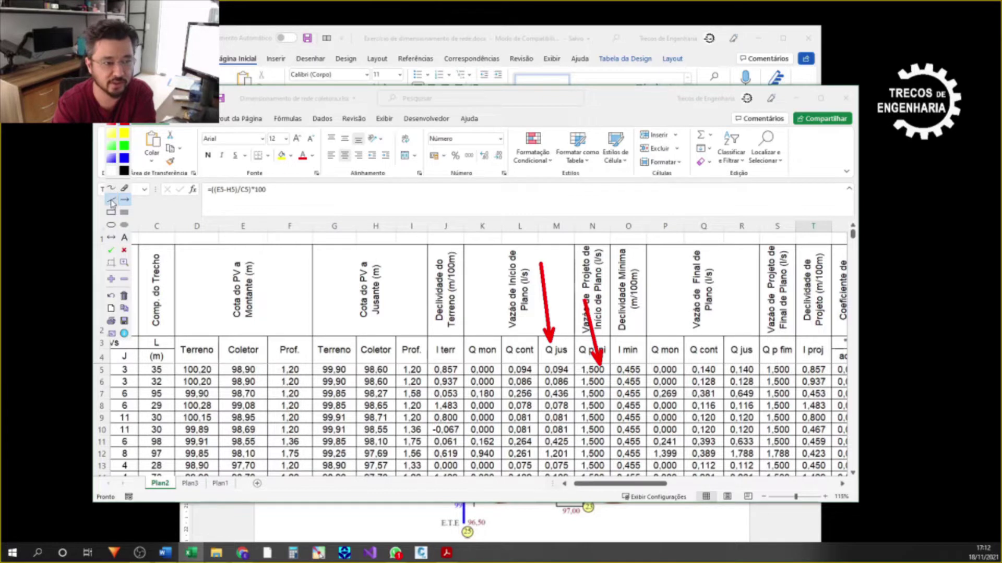
mouse_move(539, 360)
mouse_down()
mouse_move(539, 385)
mouse_move(575, 376)
mouse_move(527, 360)
mouse_up()
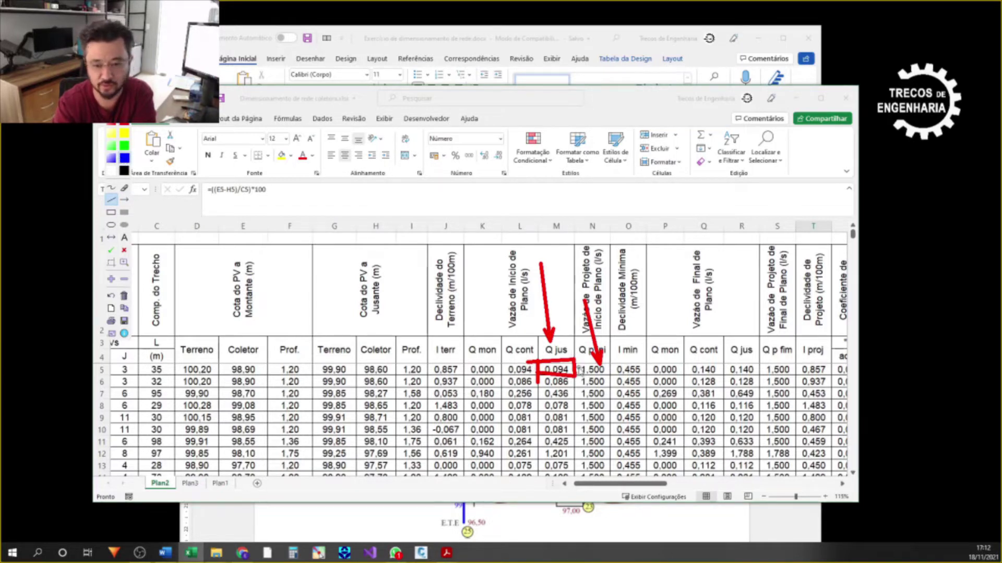
mouse_move(608, 365)
mouse_down()
mouse_move(612, 375)
mouse_move(570, 376)
mouse_up()
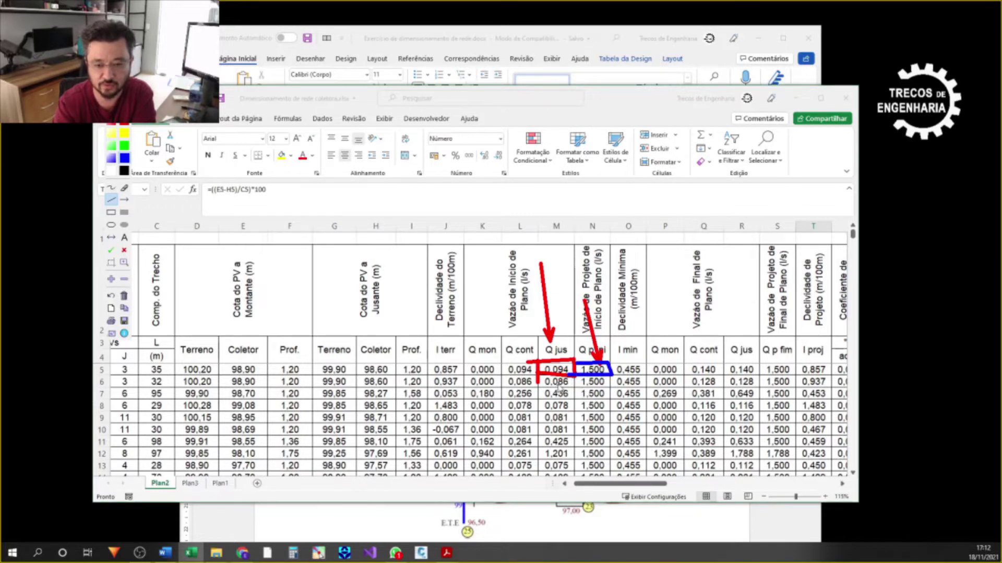
mouse_move(554, 395)
mouse_down()
mouse_move(583, 393)
mouse_move(581, 417)
mouse_up()
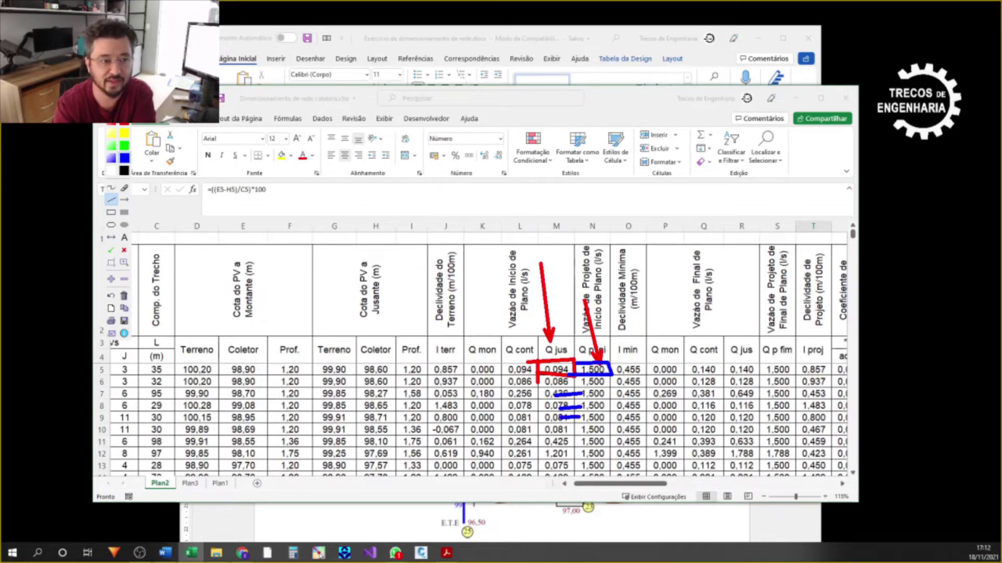
key(Escape)
Box row 18's Q jus and Q p ini values of 10,633, then start a blank workbook.
scroll(555, 429, down, 3)
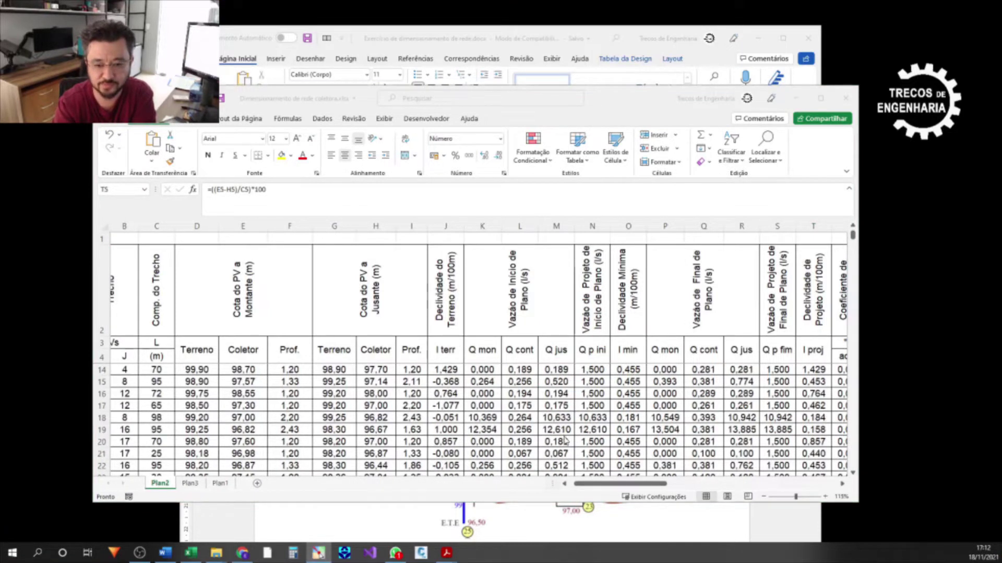
key(ctrl+alt+g)
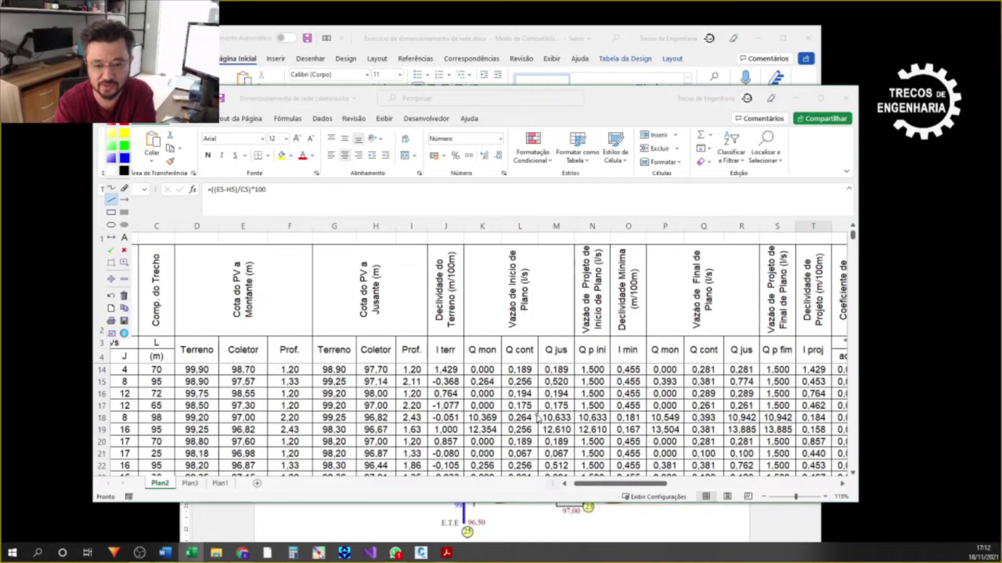
mouse_move(538, 427)
mouse_down()
mouse_move(572, 428)
mouse_move(573, 410)
mouse_up()
drag(573, 411, 538, 410)
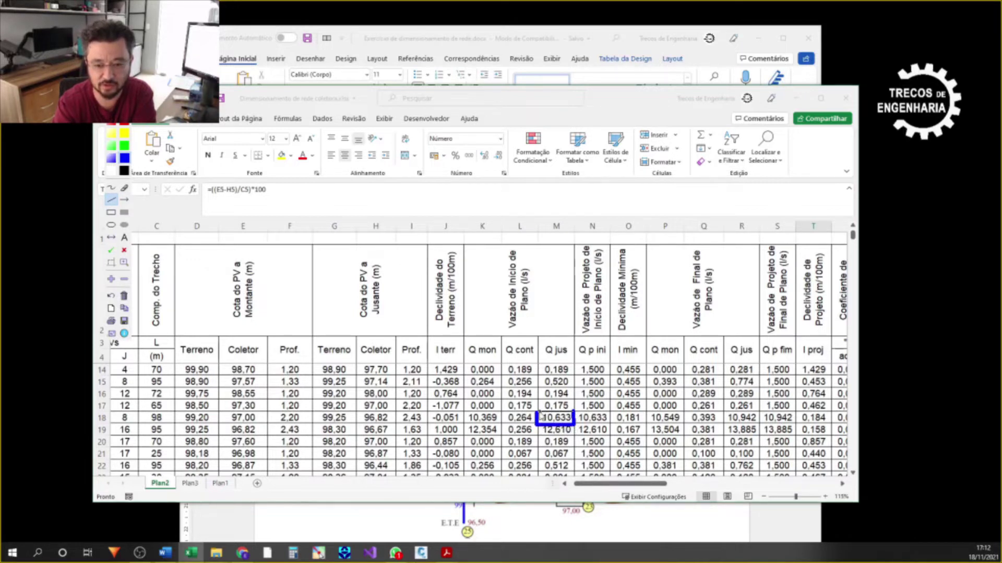
mouse_move(573, 413)
mouse_down()
mouse_move(612, 411)
mouse_move(577, 428)
mouse_up()
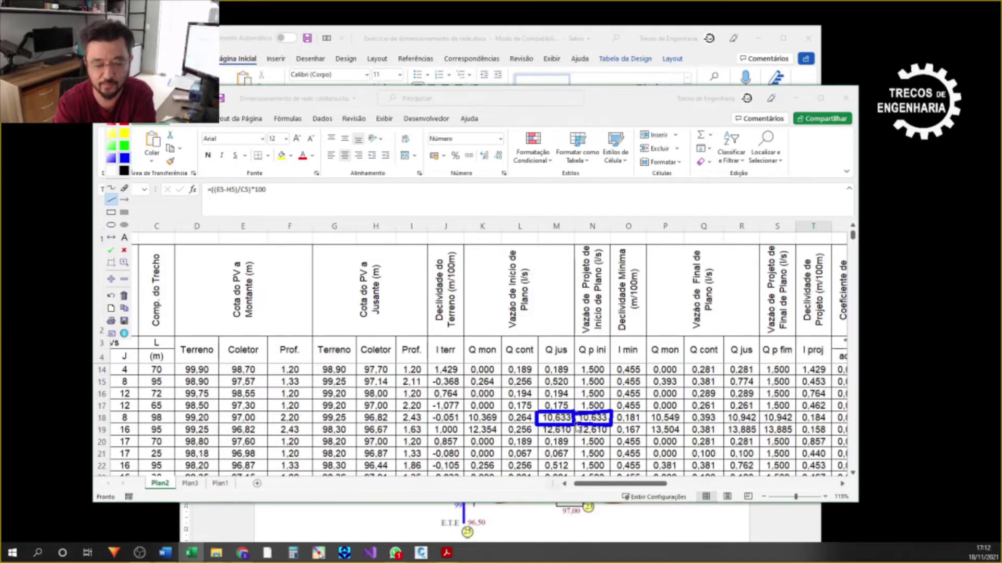
key(Escape)
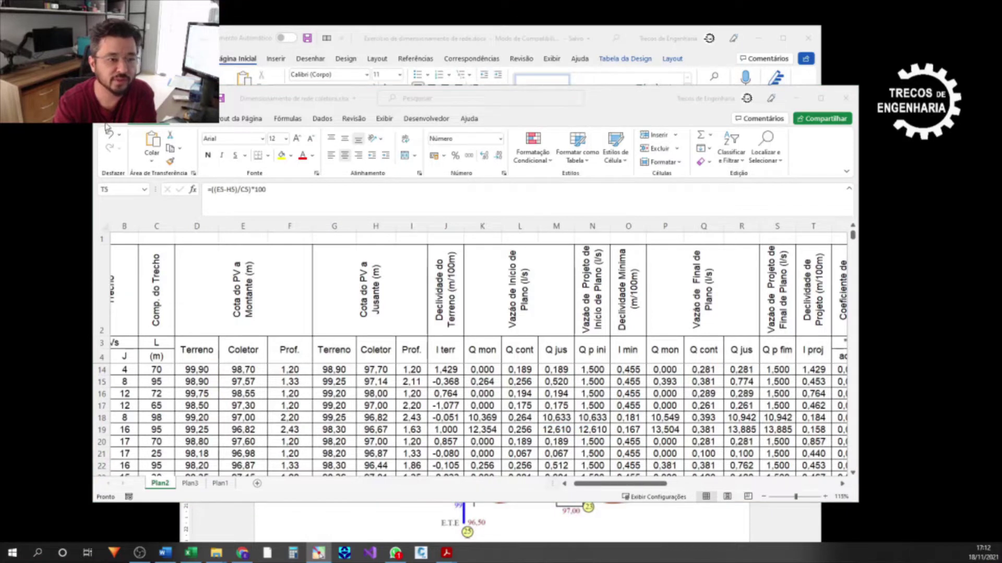
key(ctrl+n)
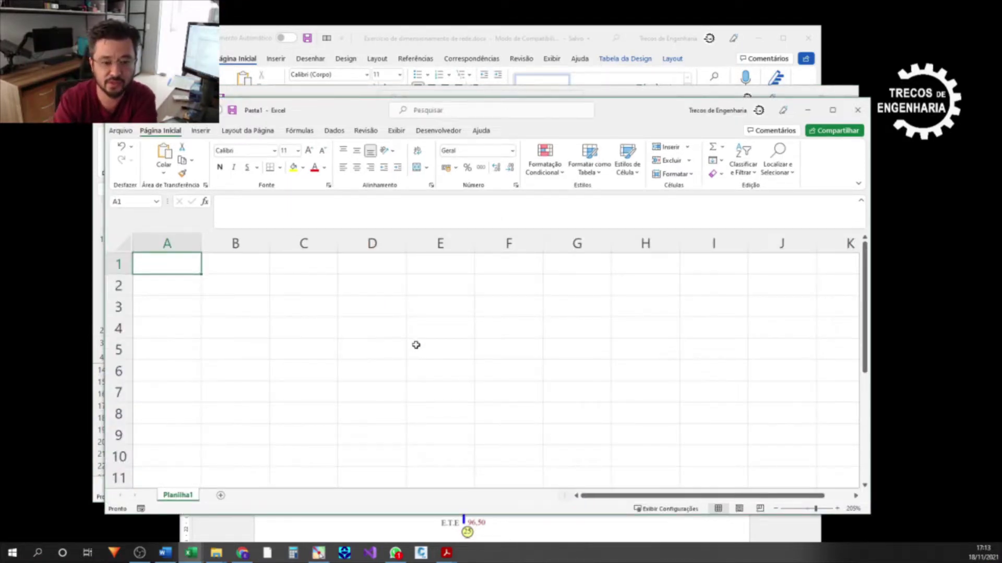
Enter 'Valor calculado=' in D3, autofit column D and right-align the label.
click(386, 310)
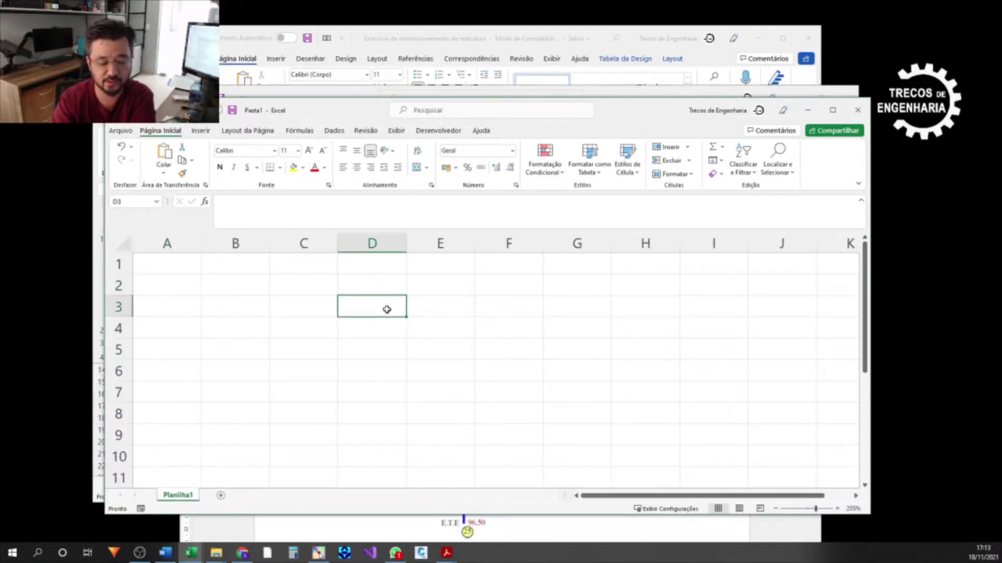
text(Valor)
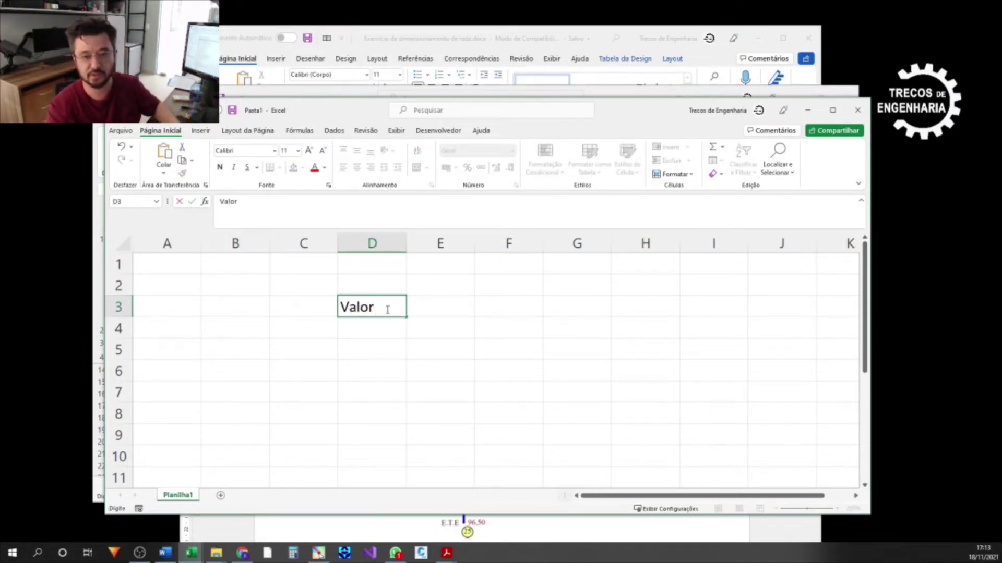
text( calculado)
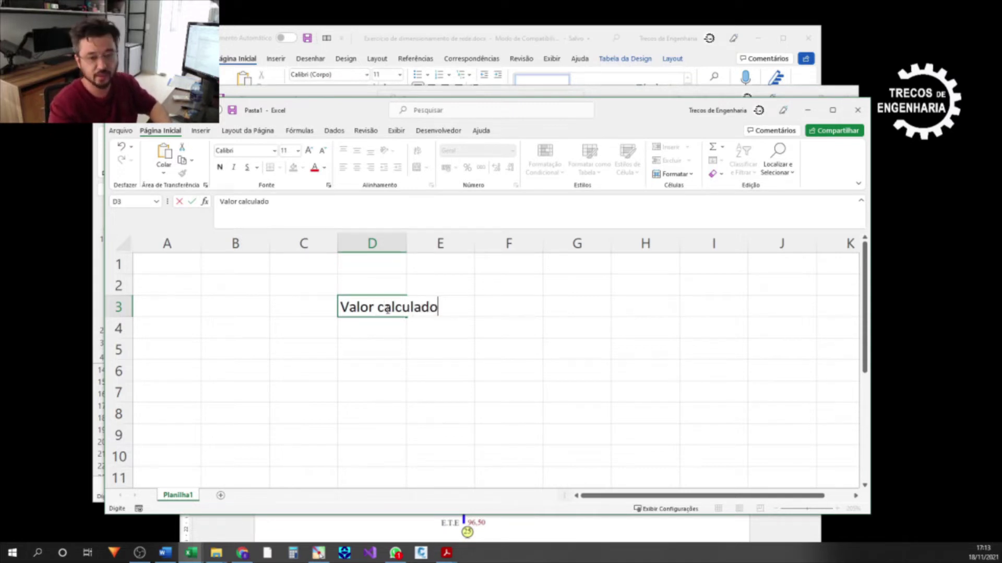
text(=)
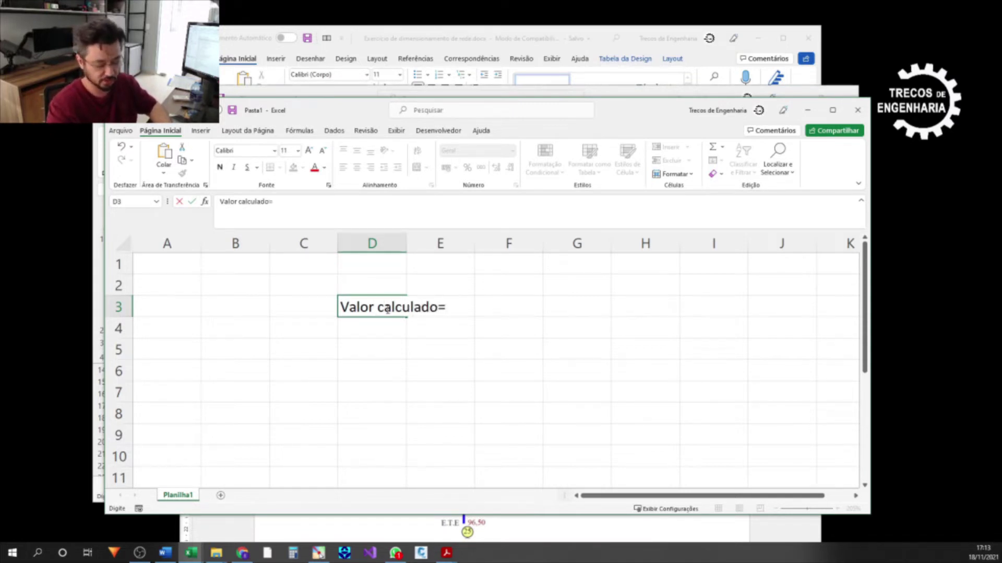
key(Return)
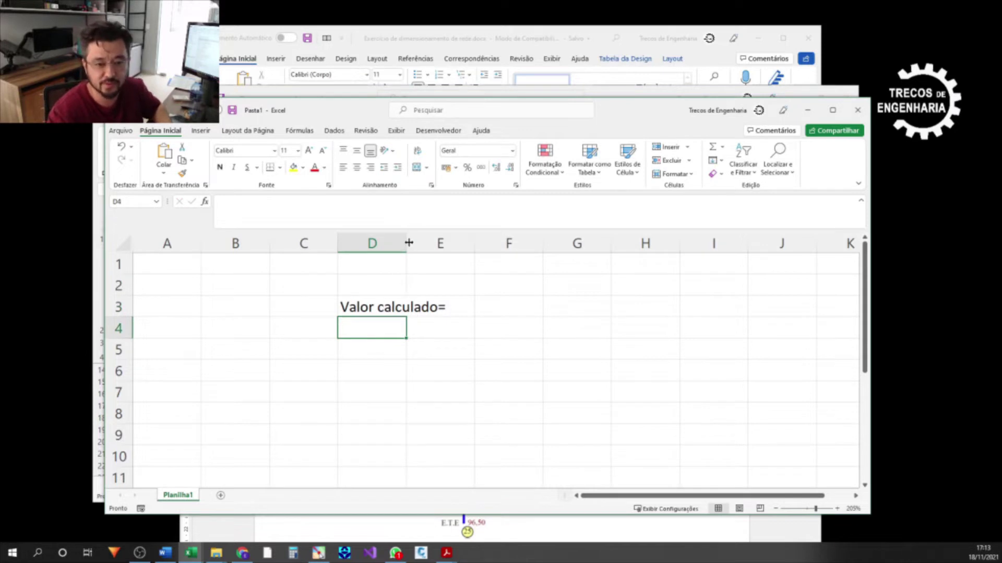
double_click(406, 243)
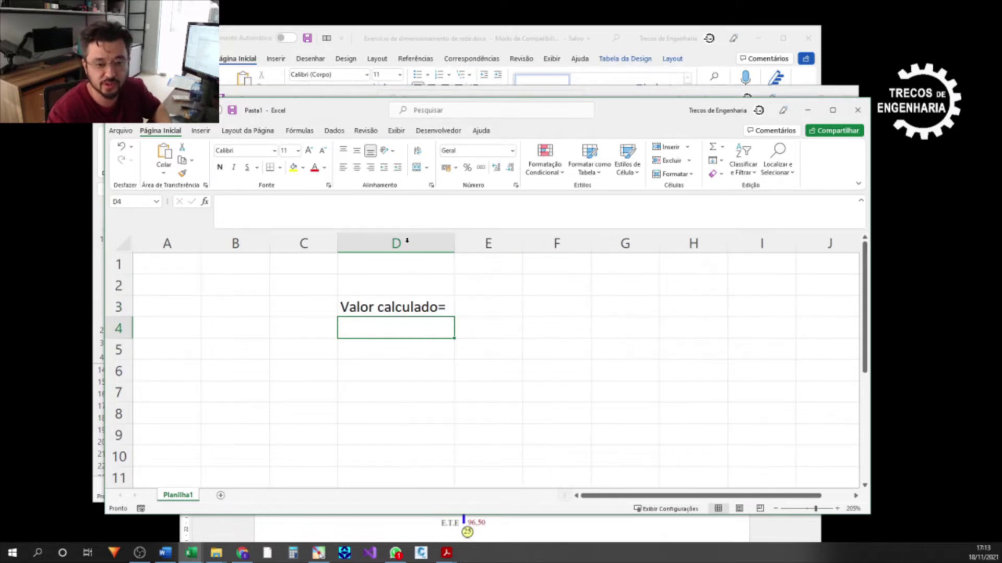
click(436, 308)
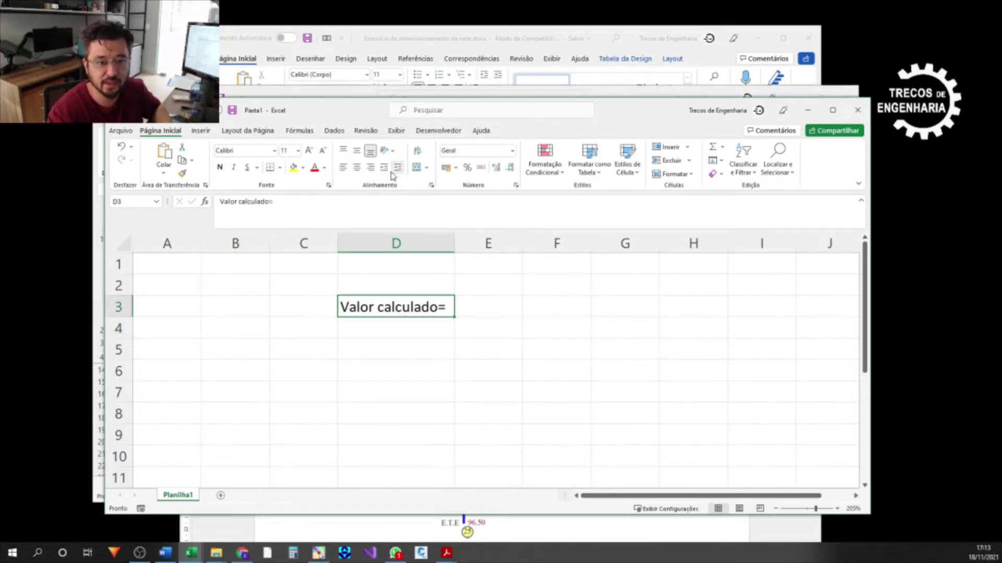
click(371, 168)
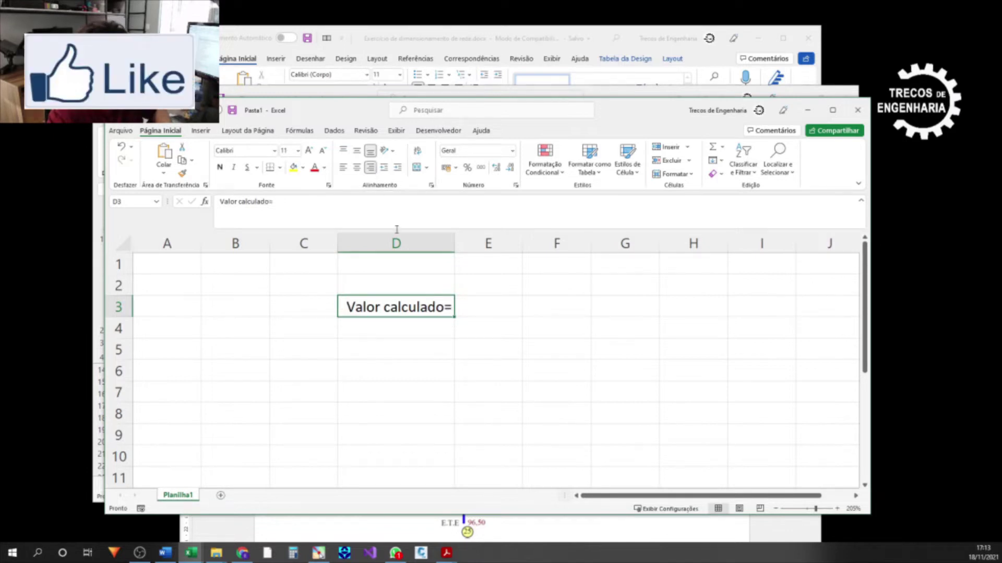
Add the right-aligned label 'Valor de referência=' in D4, widening column D to fit.
click(424, 330)
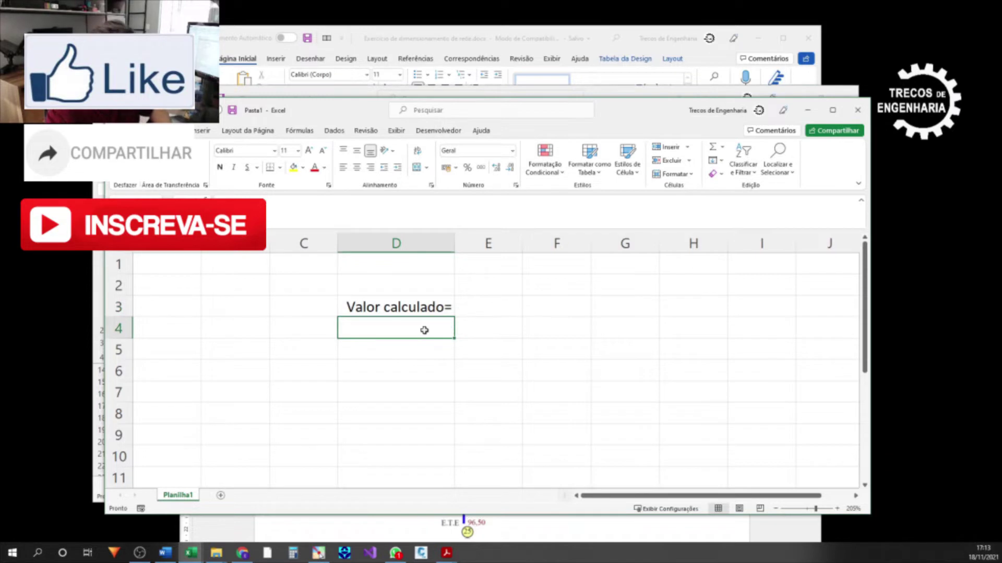
text(Valor de referênci)
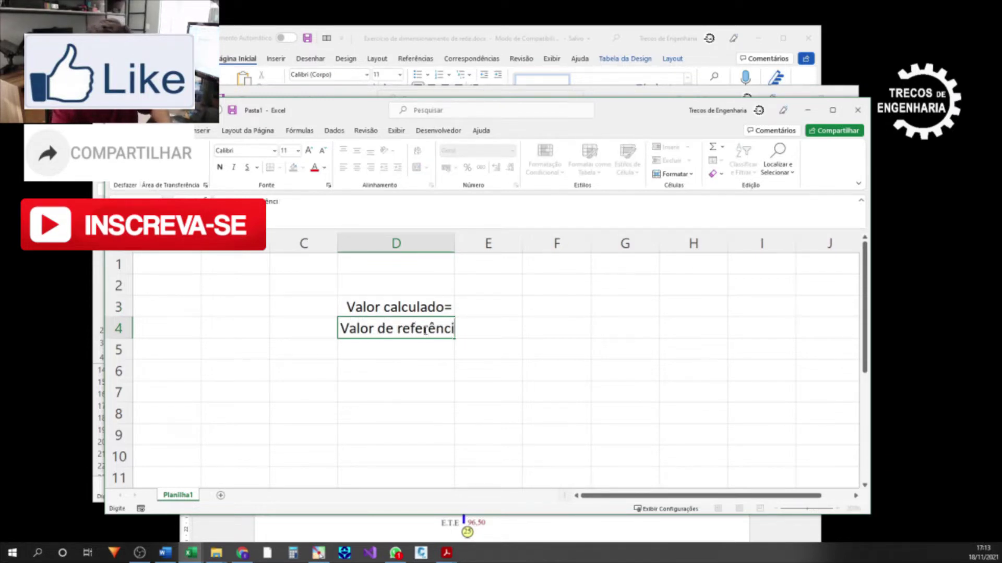
text(a-)
key(BackSpace)
text(=)
key(Return)
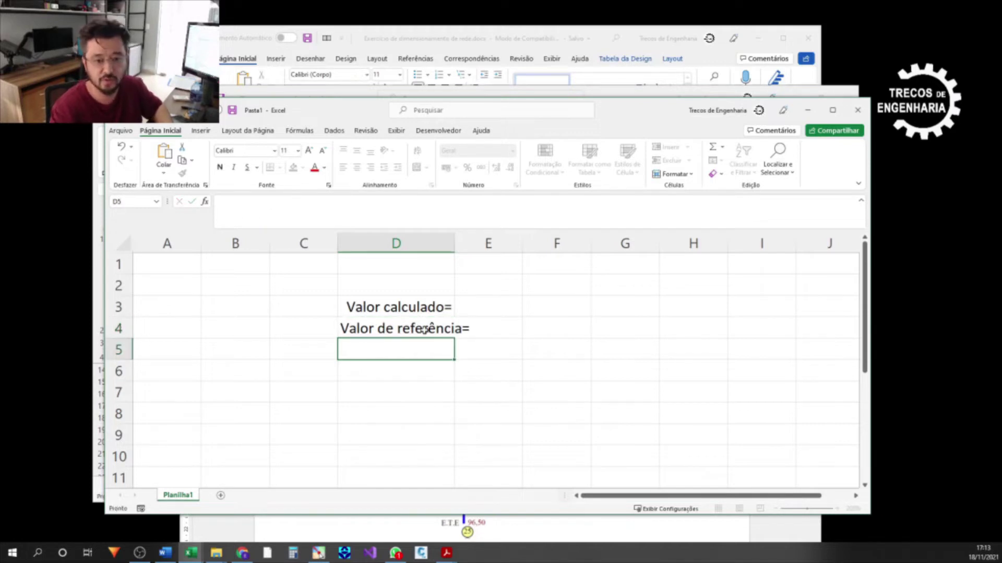
double_click(457, 243)
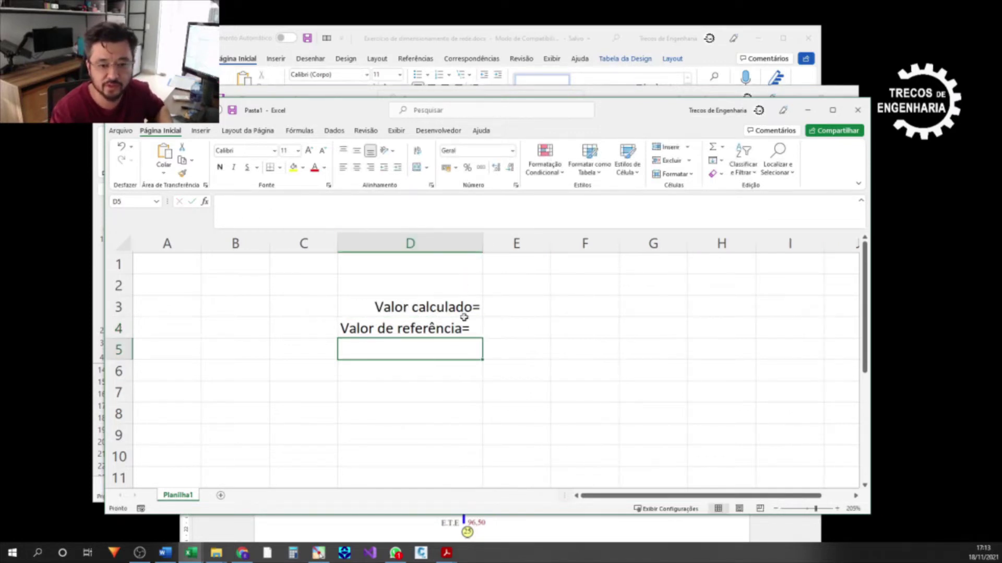
click(463, 329)
click(370, 168)
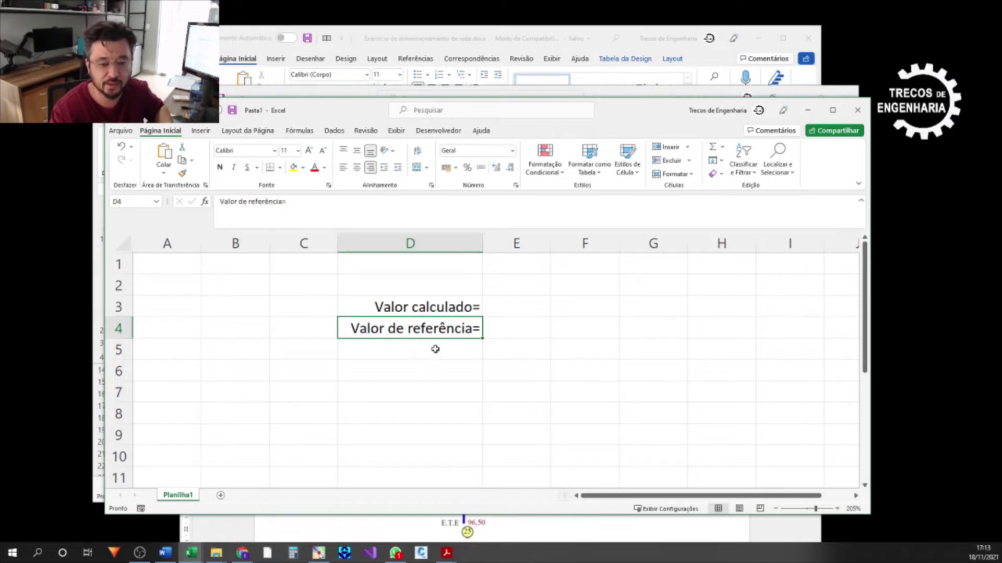
Add the right-aligned label 'Valor adotado=' in D5.
click(446, 306)
click(451, 330)
click(457, 353)
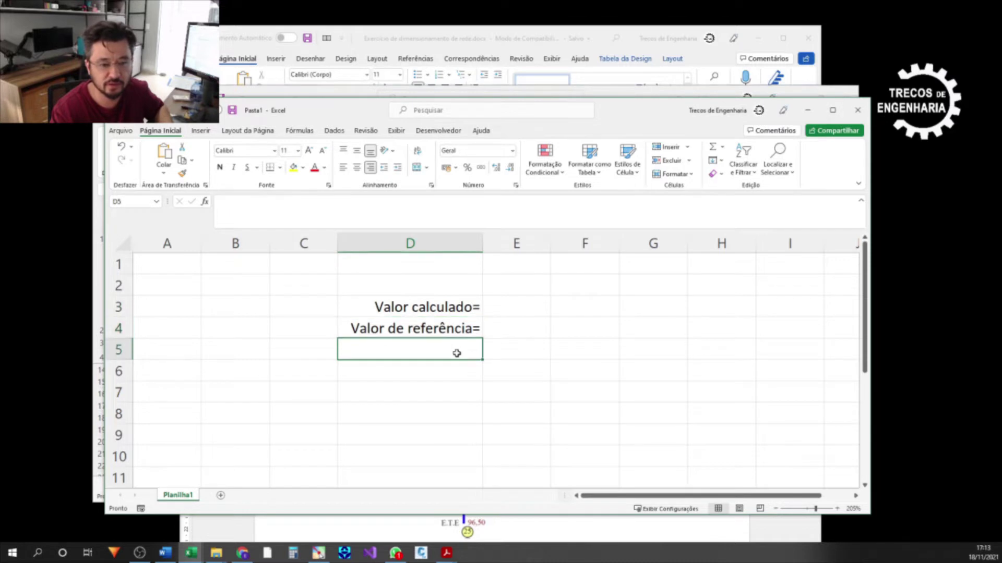
text(Valor adotado=)
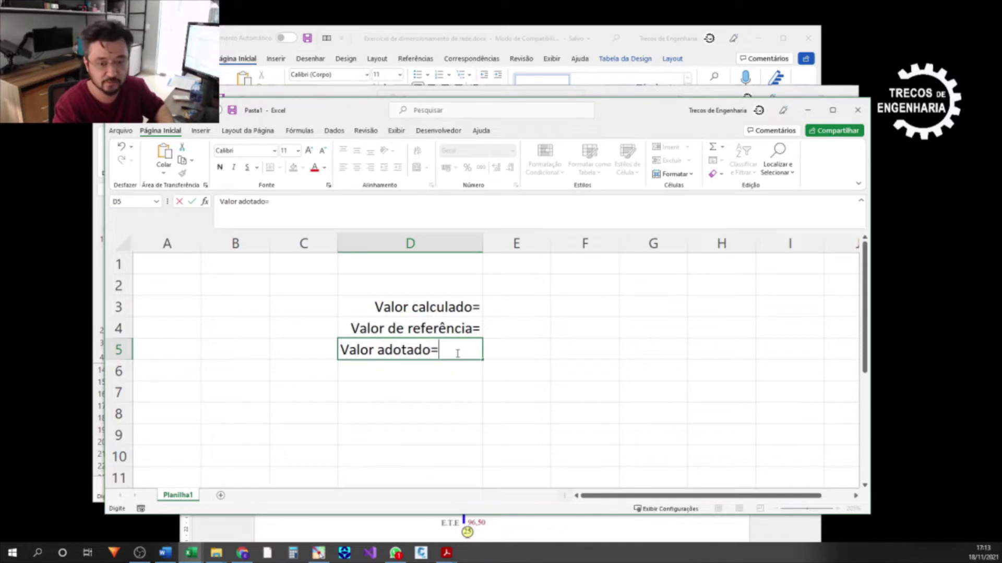
key(Return)
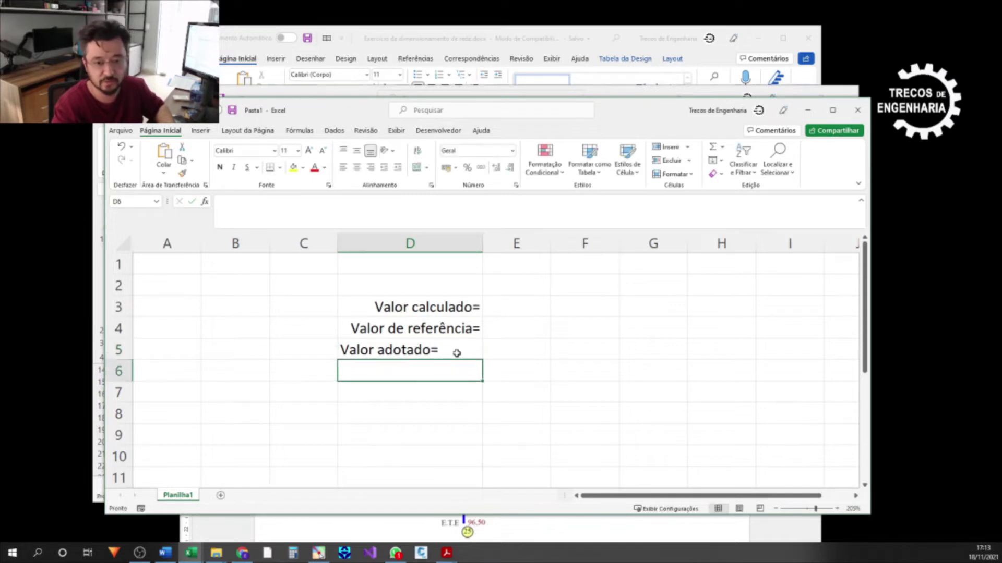
click(453, 354)
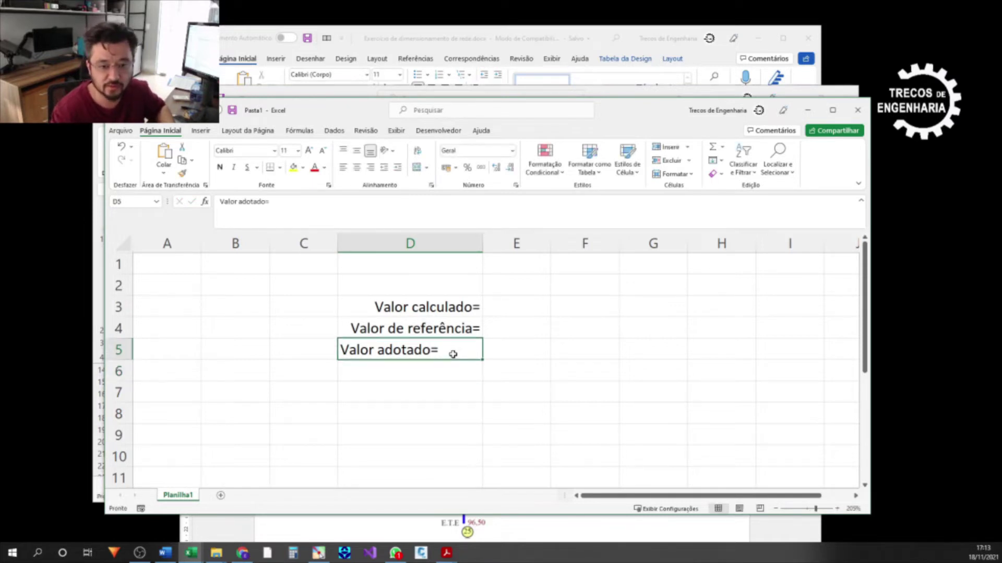
click(370, 167)
click(513, 306)
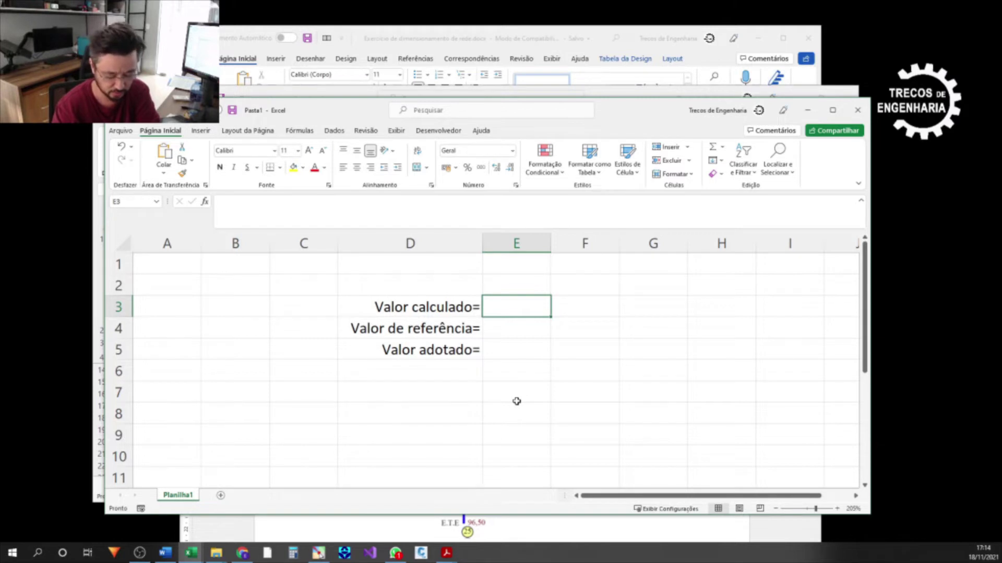
Enter 1 as the calculated value in E3 and left-align E3:E5.
text(1)
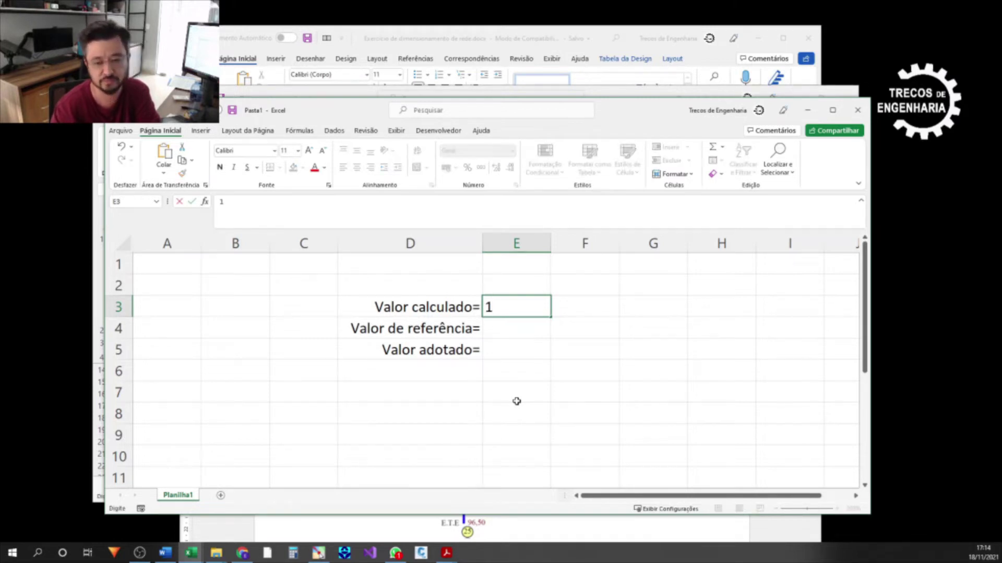
key(Return)
drag(520, 306, 522, 343)
click(344, 173)
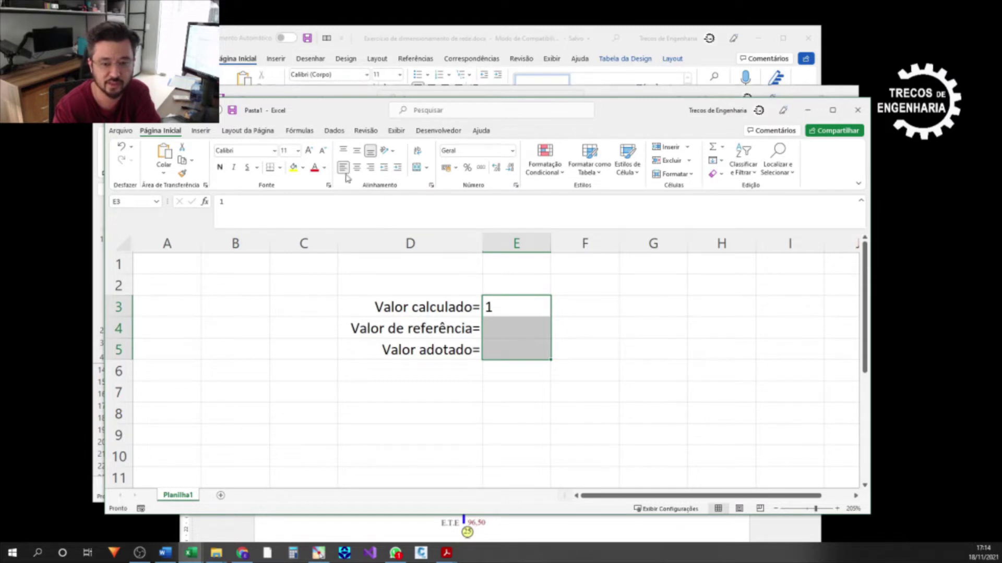
click(480, 428)
Enter 1,5 as the reference value in E4 and begin an =se( formula in E5.
click(501, 328)
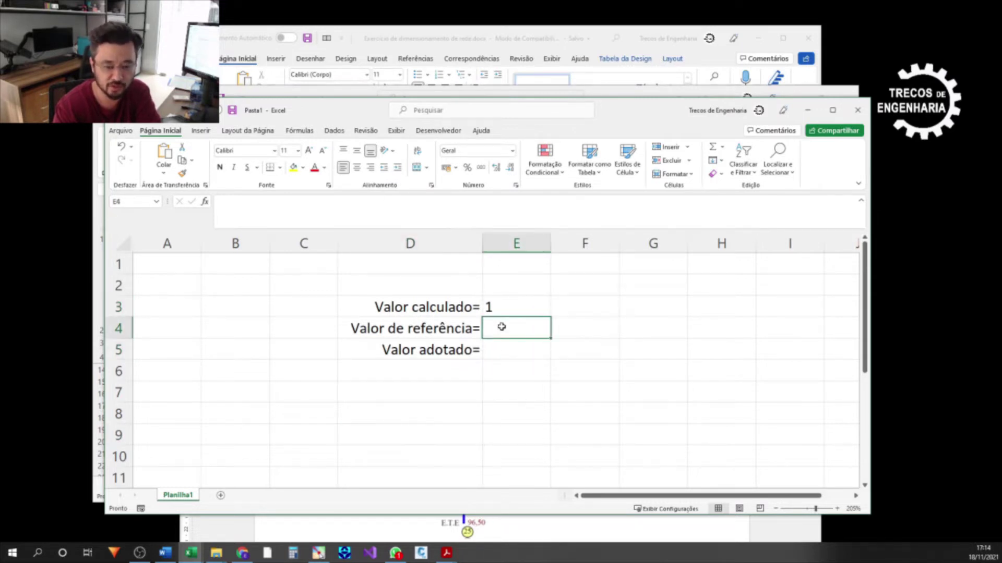
text(1,5)
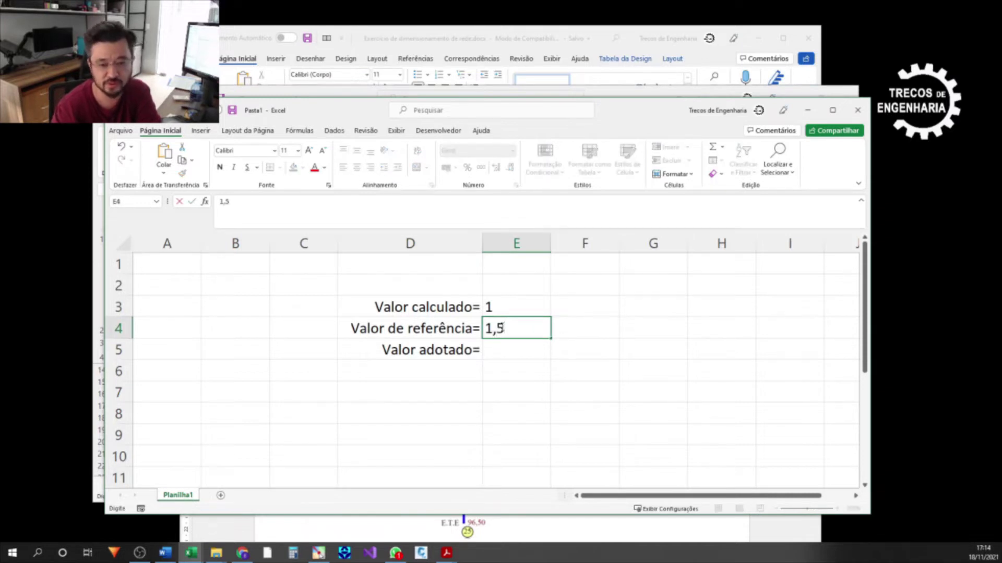
key(Return)
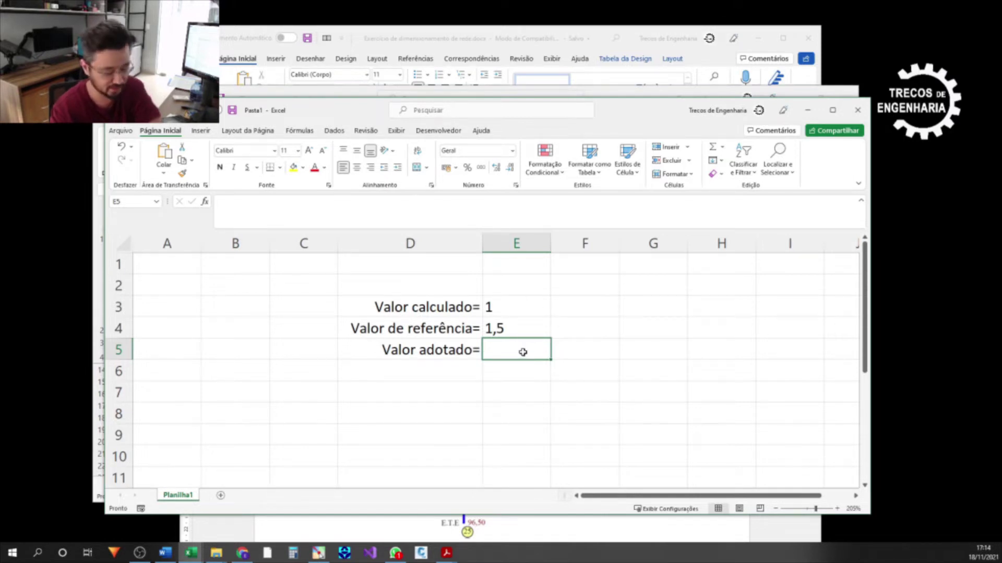
text(=)
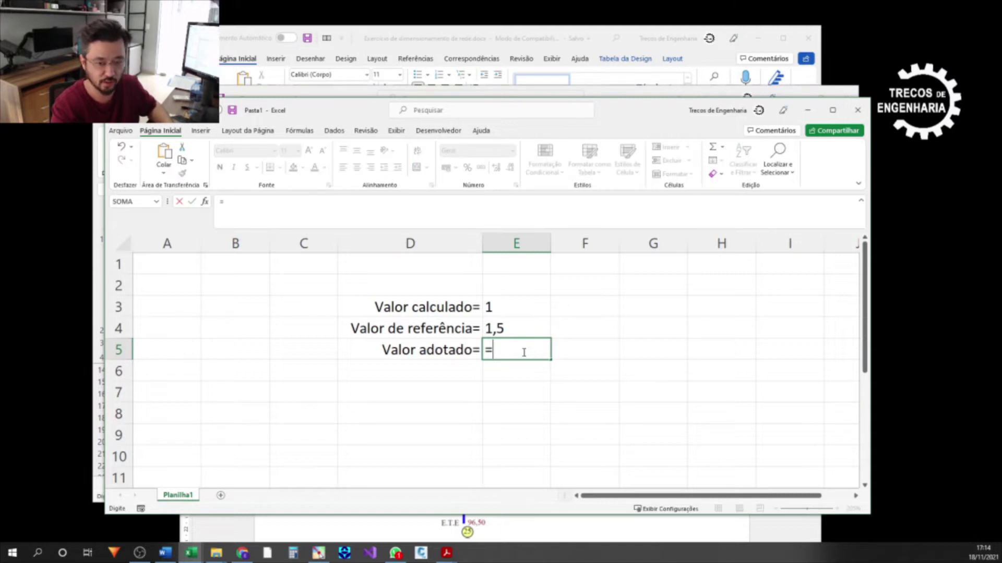
text(se)
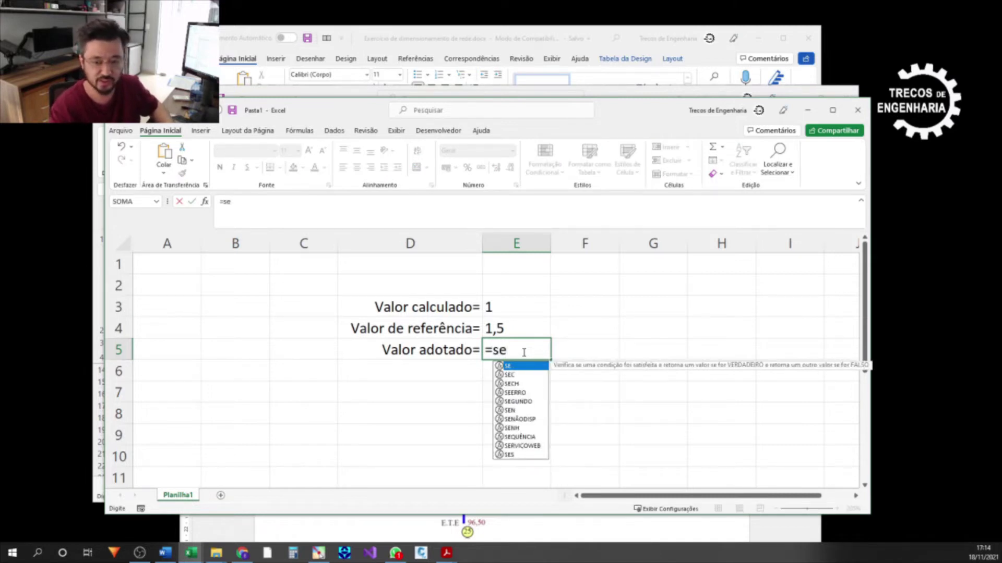
text(()
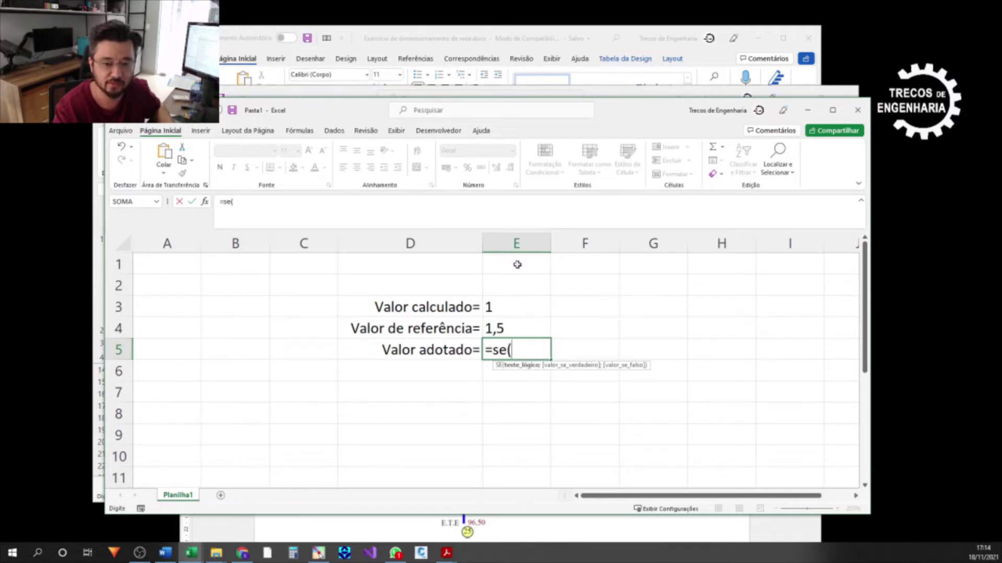
Complete E5 as =se(E3<1,5;1,5;E3), giving an adopted value of 1,5.
click(515, 309)
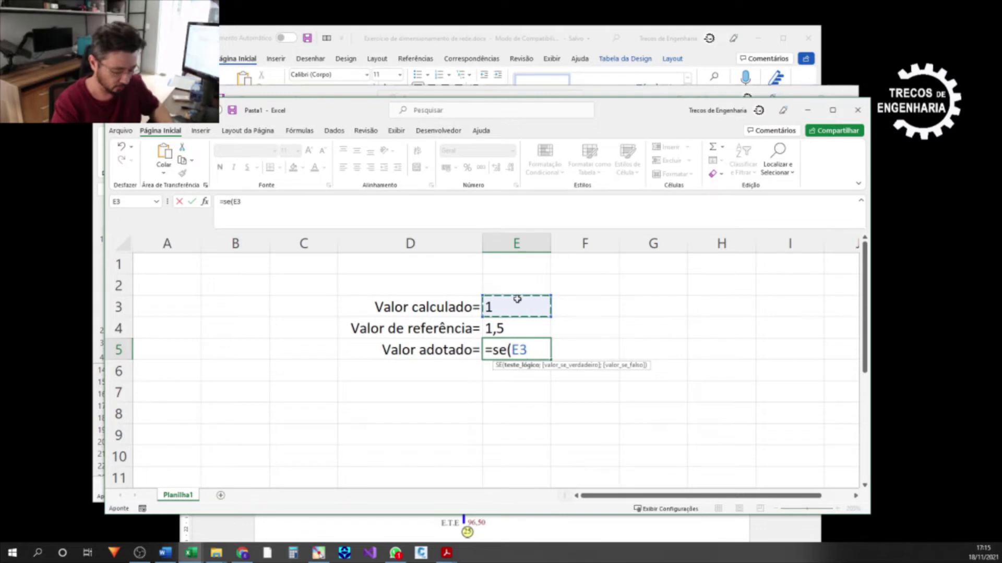
text(<)
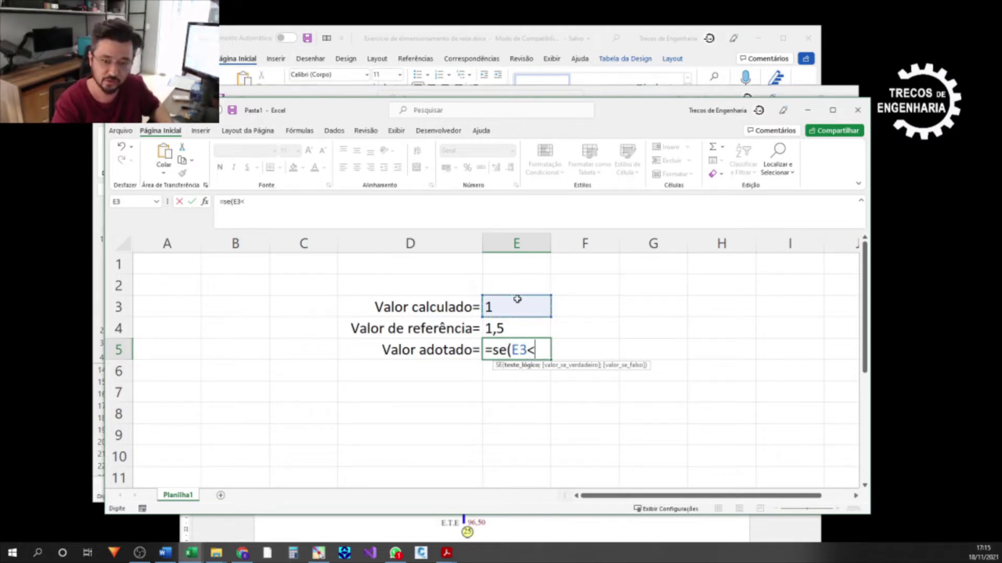
text(1,5)
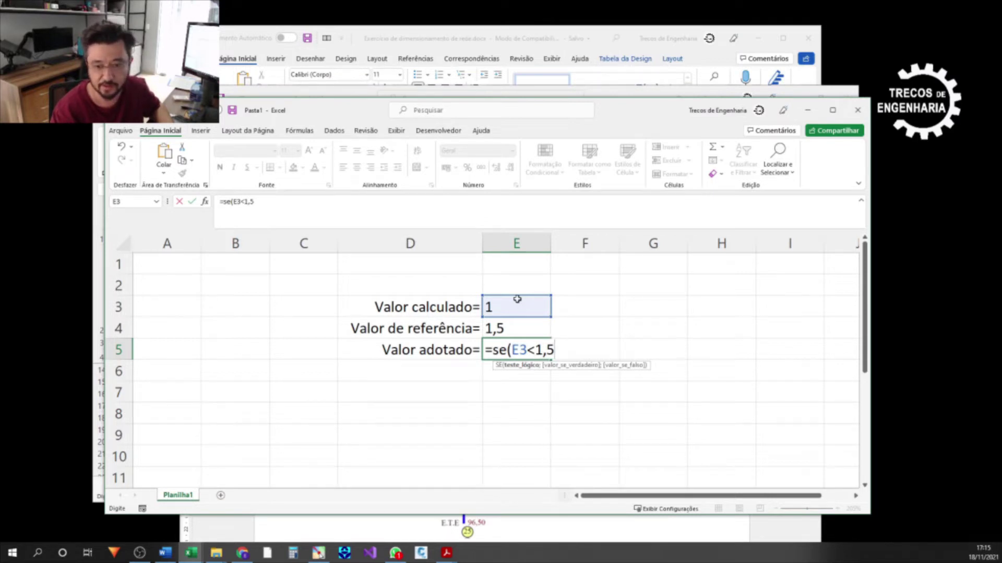
text(;)
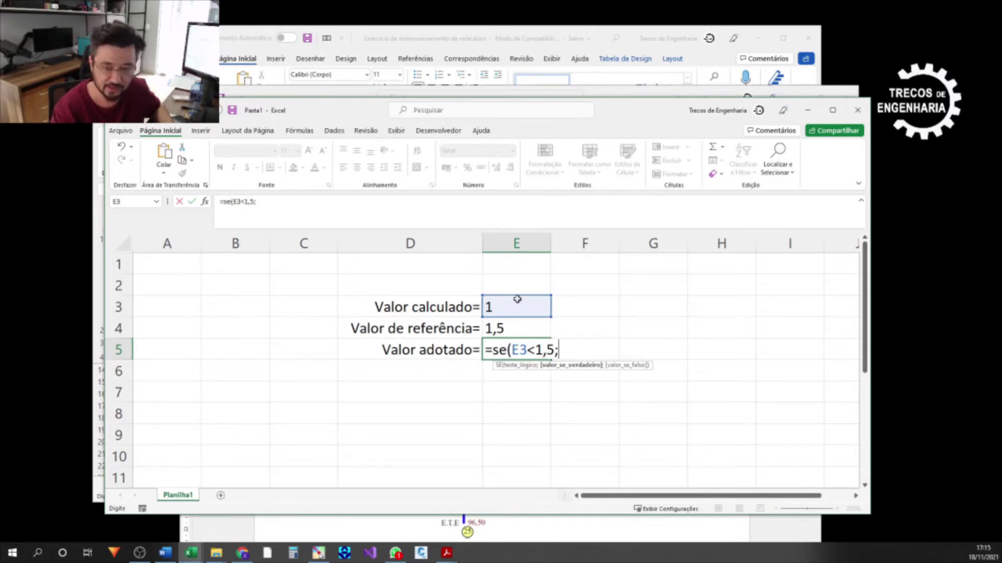
text(1,5)
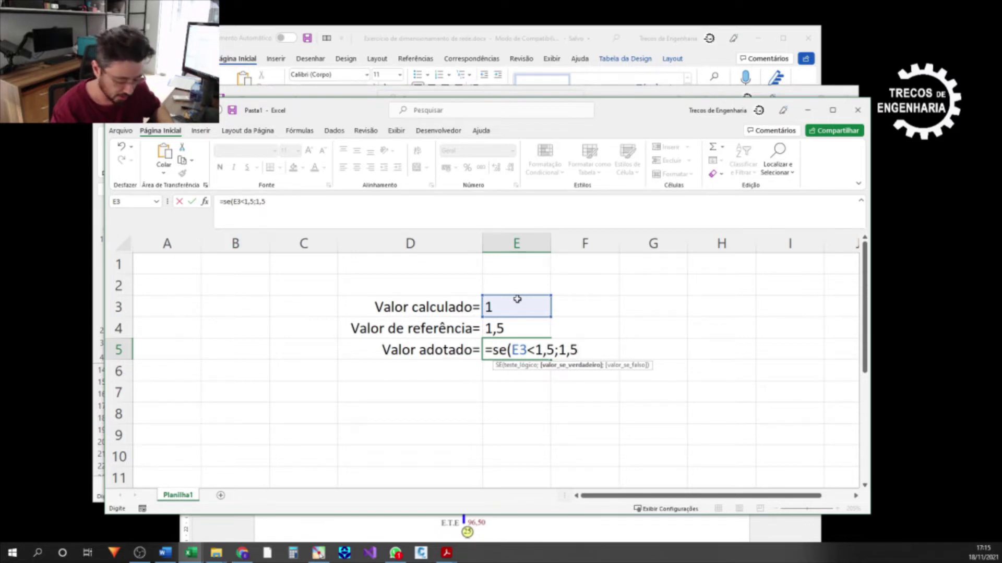
text(;)
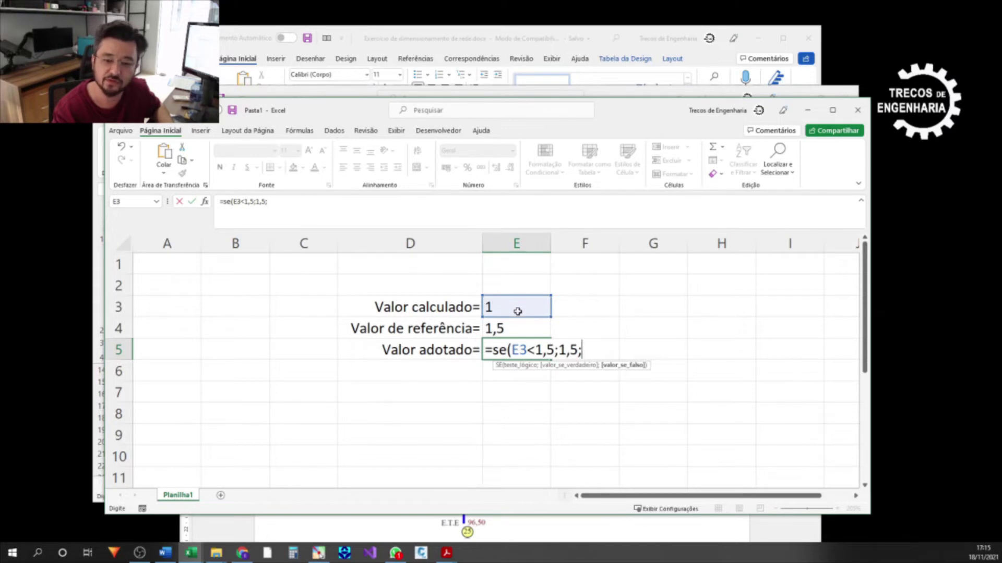
click(522, 307)
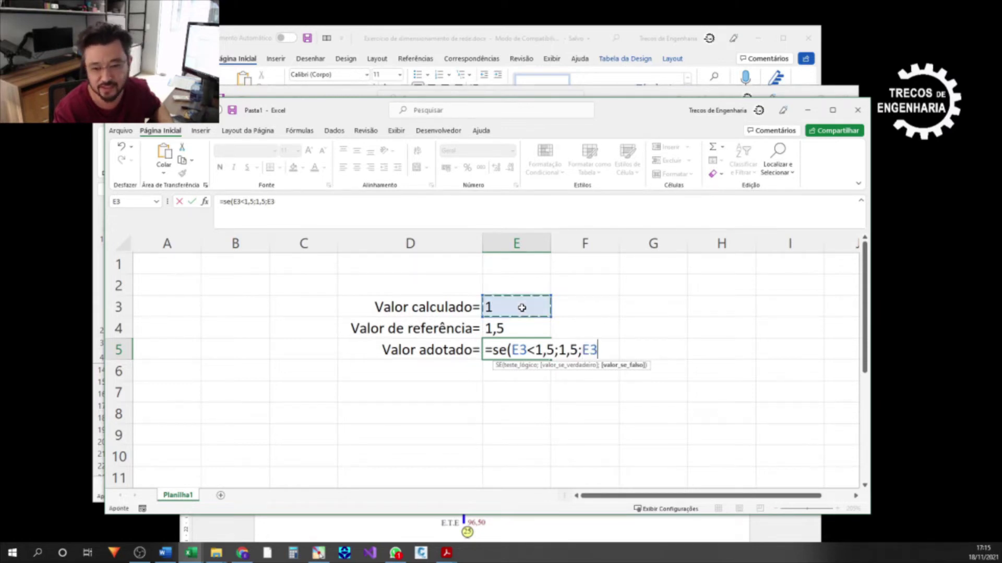
text())
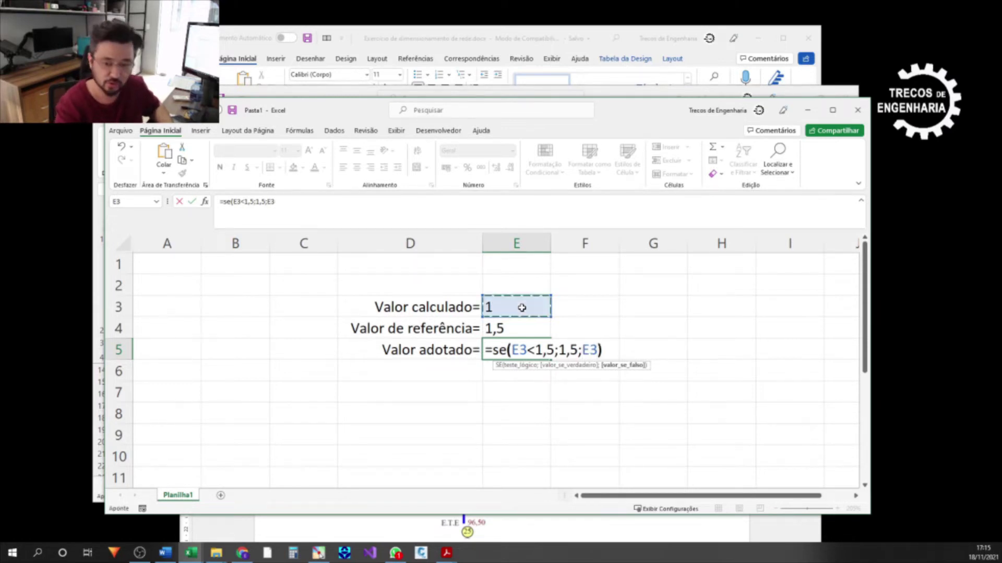
key(Return)
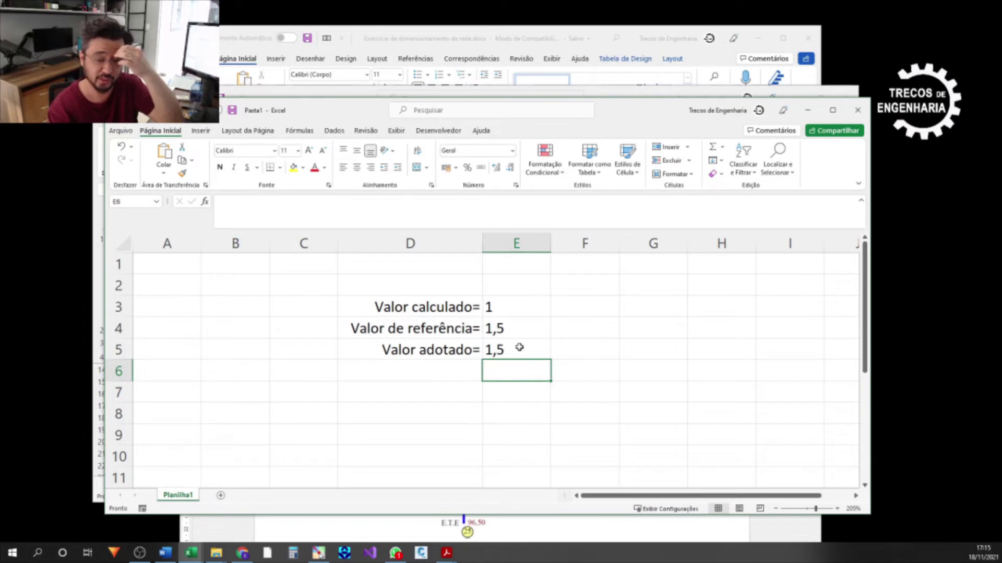
click(511, 301)
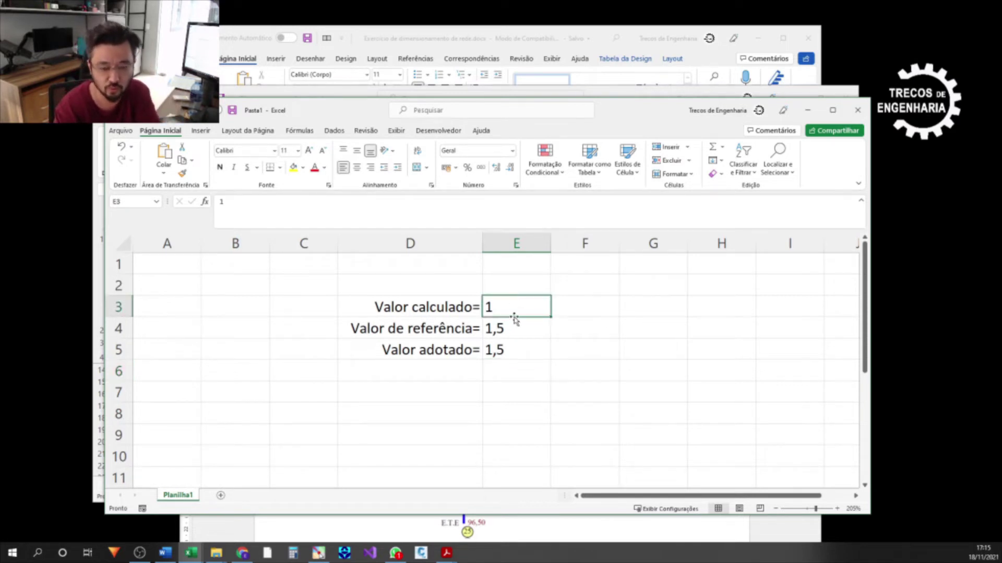
Try calculated values 1,5 and 2 in E3 and check that E5 follows.
click(517, 350)
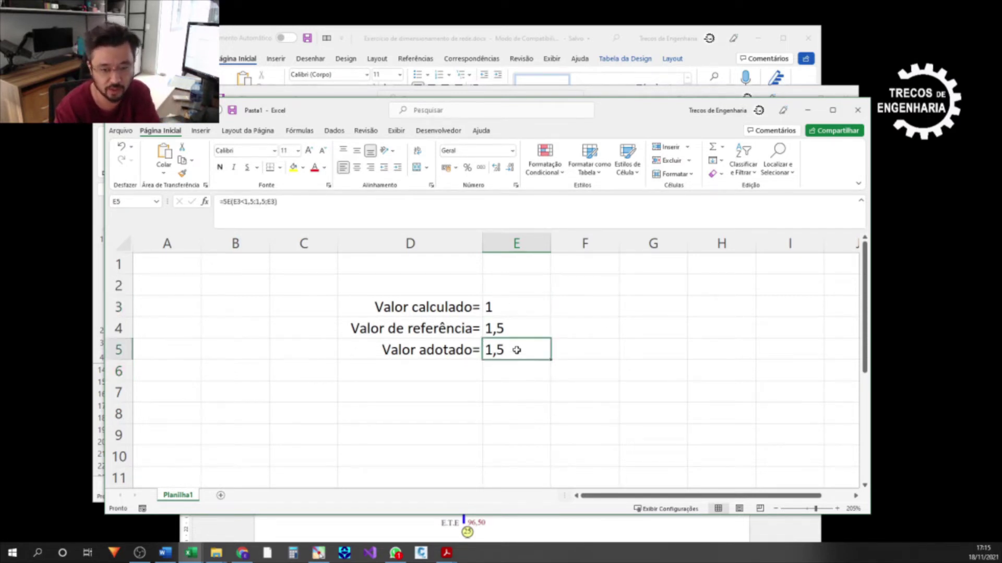
click(508, 307)
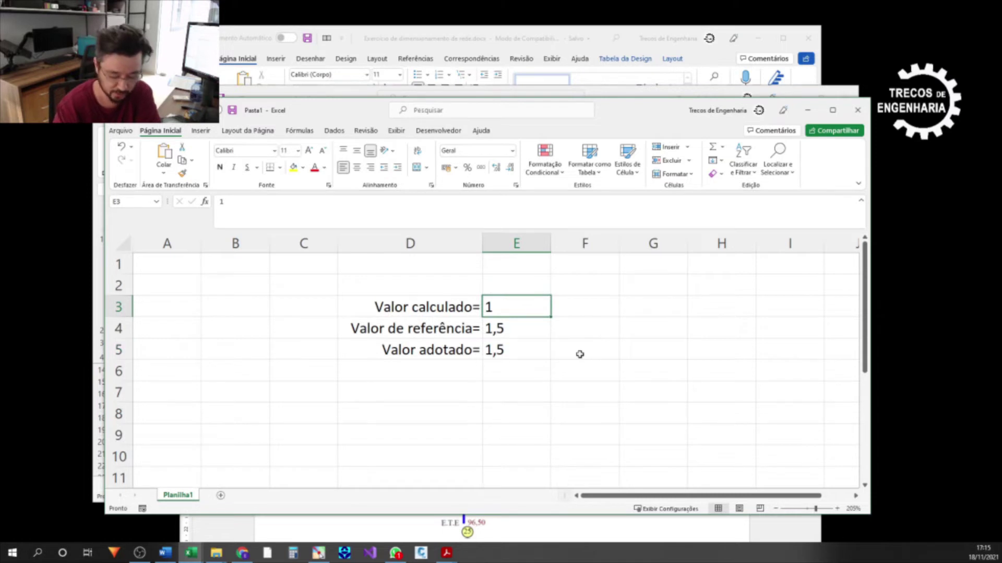
text(1,5)
key(Return)
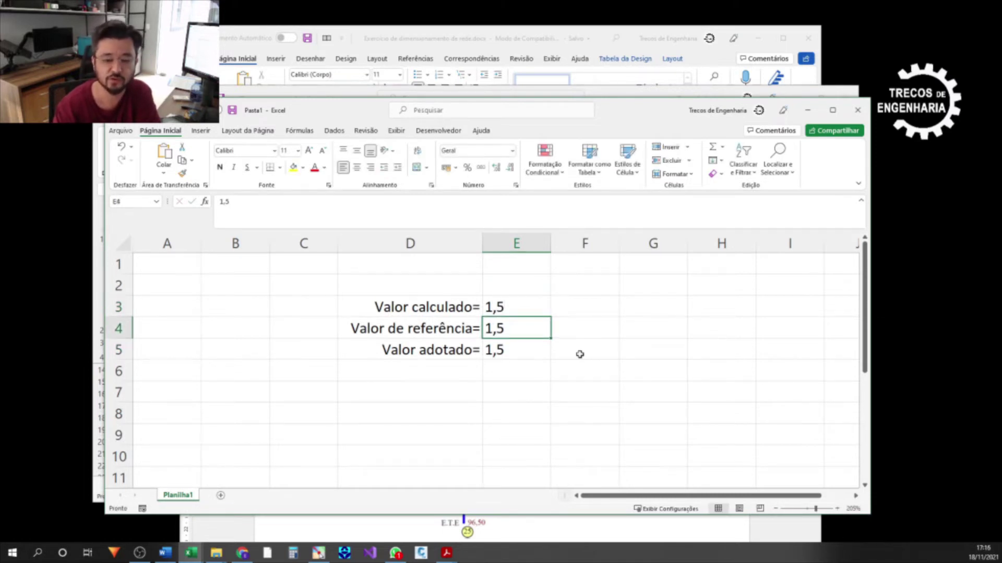
click(537, 350)
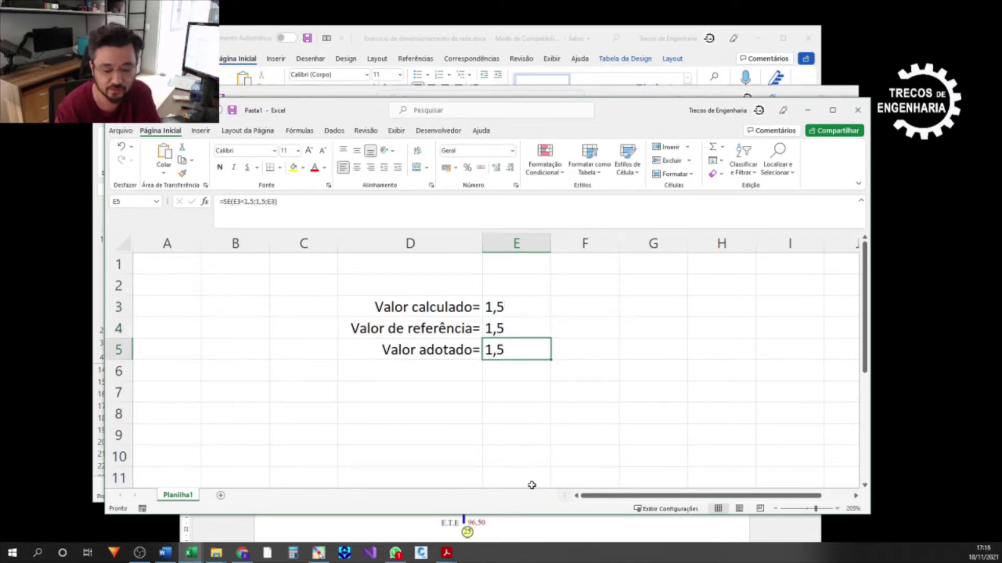
click(511, 308)
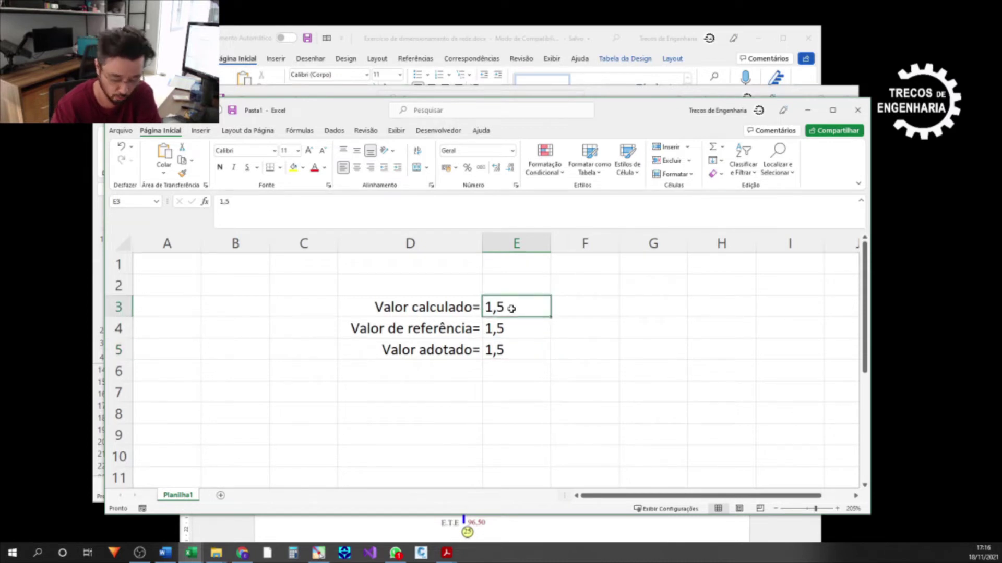
text(2)
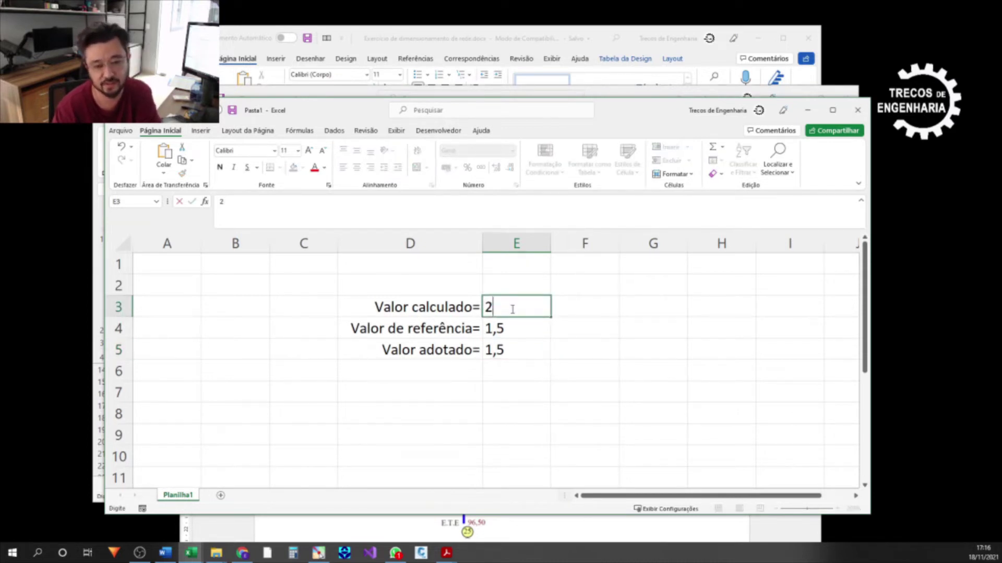
key(Return)
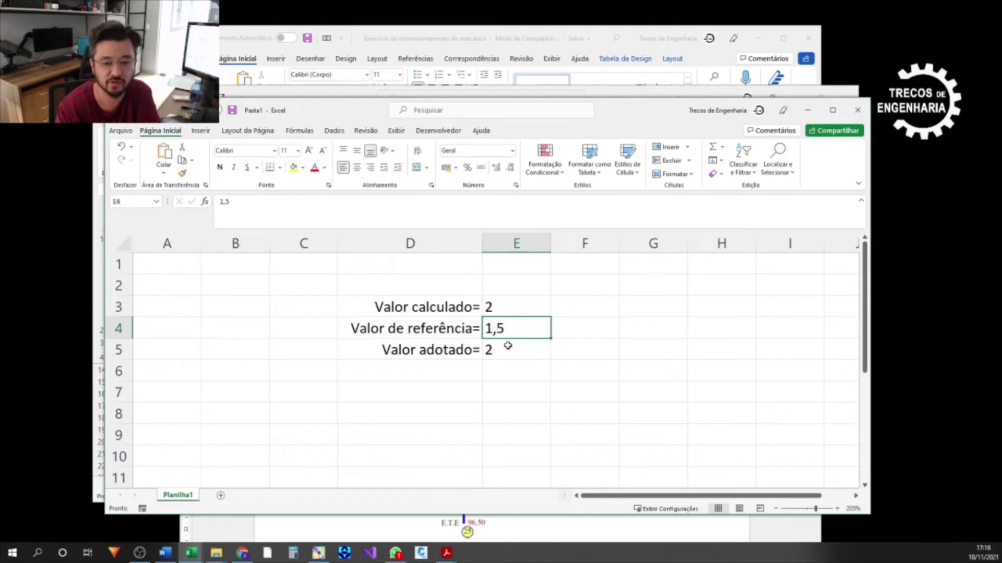
click(508, 352)
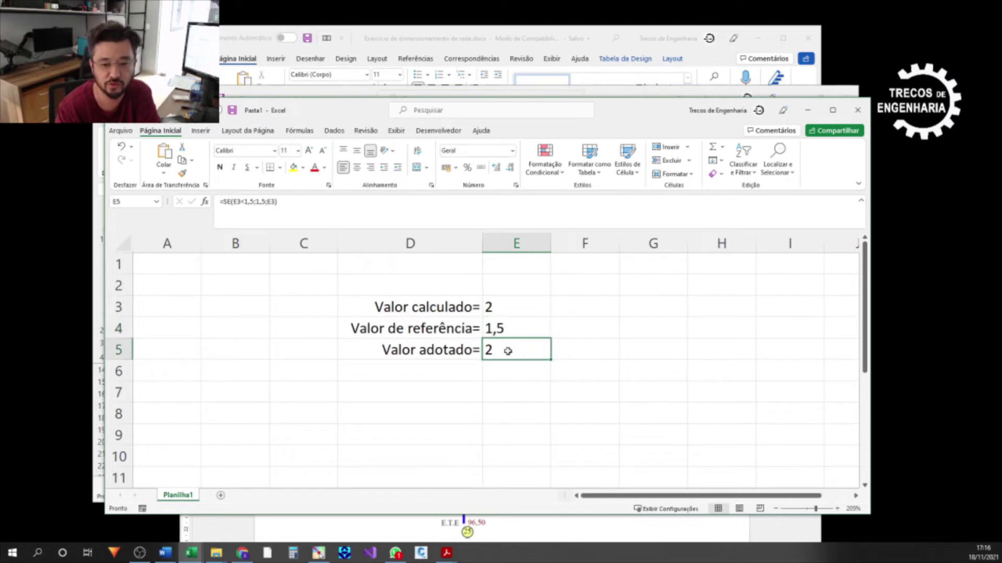
double_click(512, 305)
text(1,)
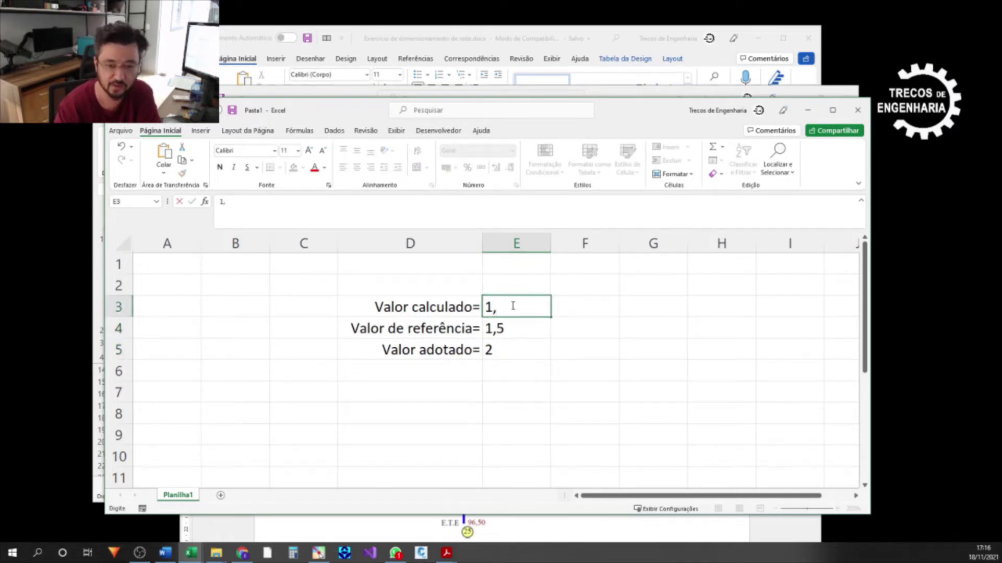
text(50000000001)
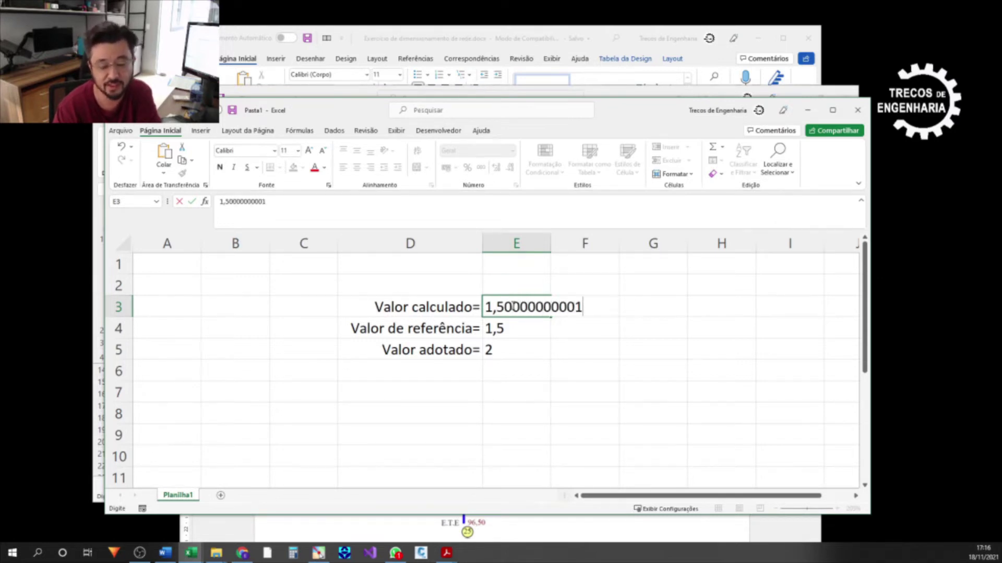
key(Return)
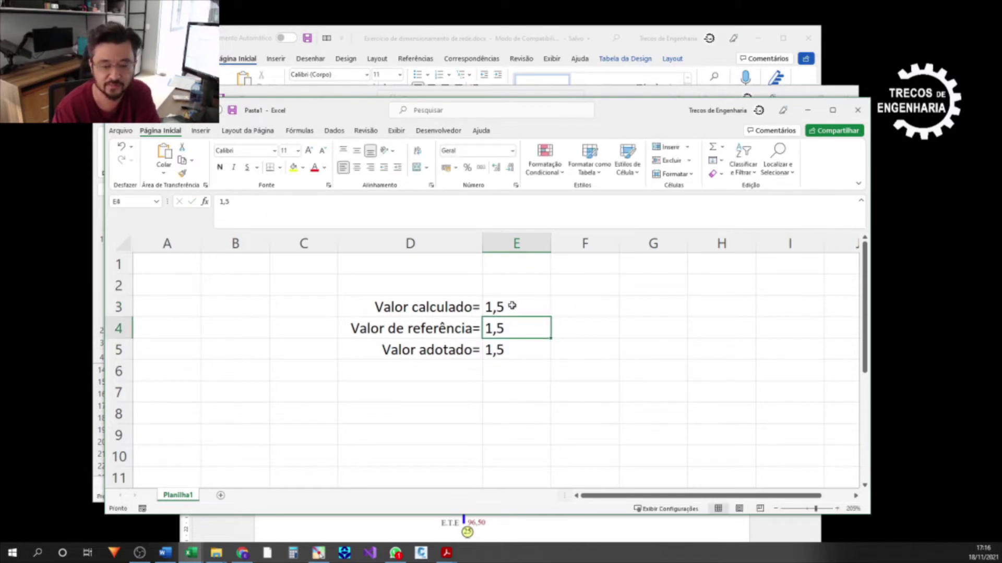
click(507, 353)
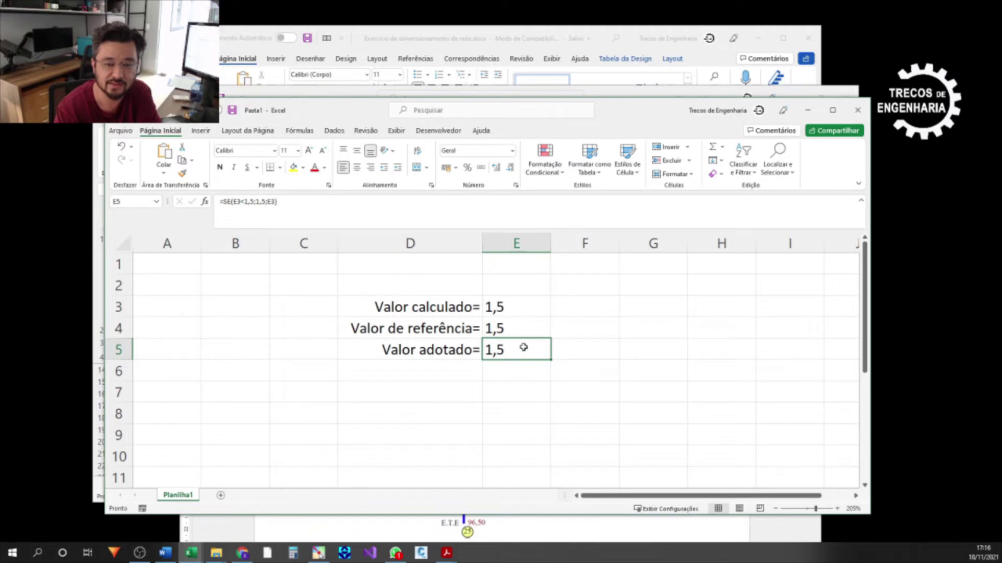
click(510, 167)
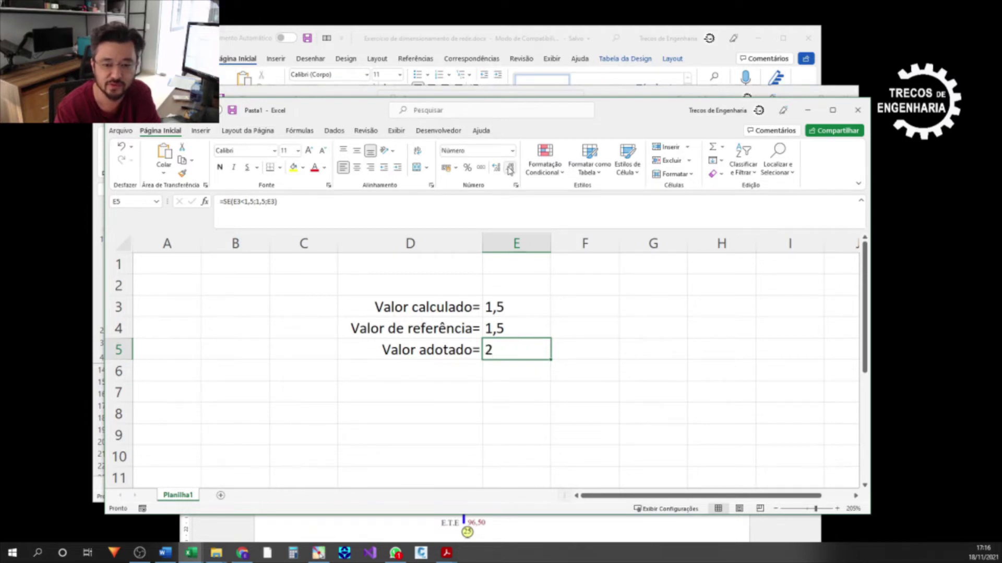
click(497, 167)
double_click(498, 168)
triple_click(499, 168)
click(498, 168)
click(498, 168)
click(498, 168)
click(498, 168)
click(499, 168)
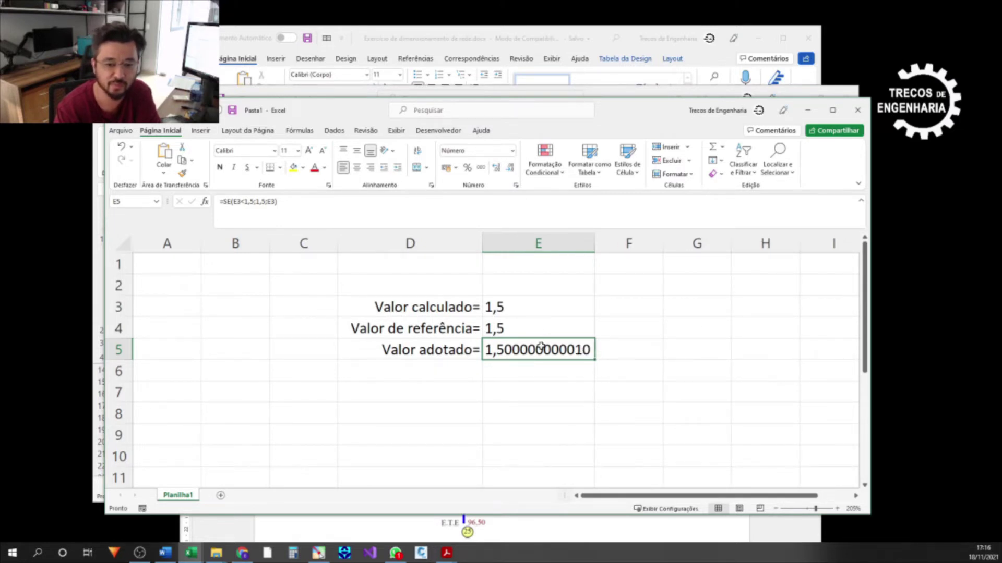
click(182, 177)
click(538, 307)
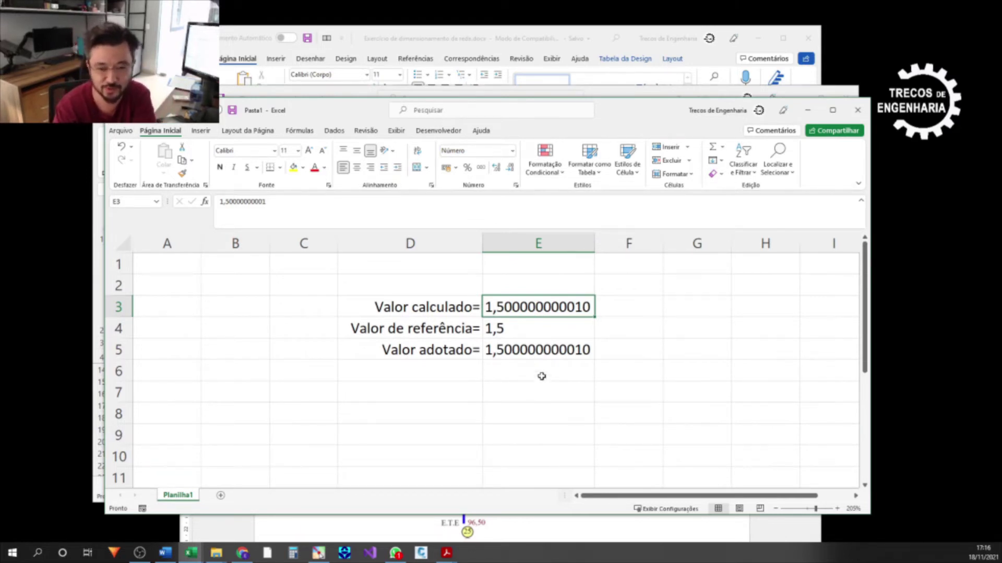
click(543, 354)
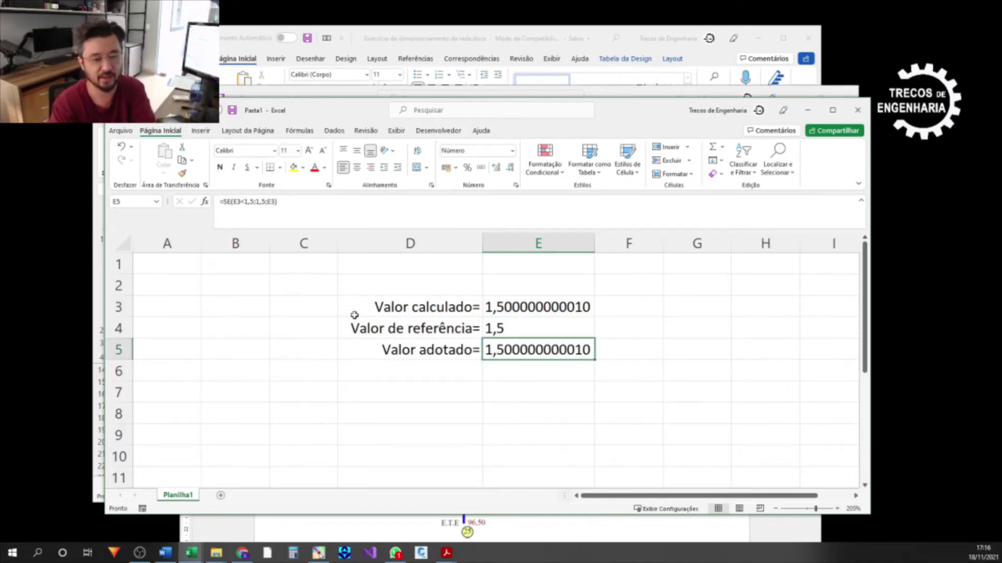
Copy the adopted-value SE formula from E5 into E6.
drag(282, 201, 215, 202)
key(ctrl+c)
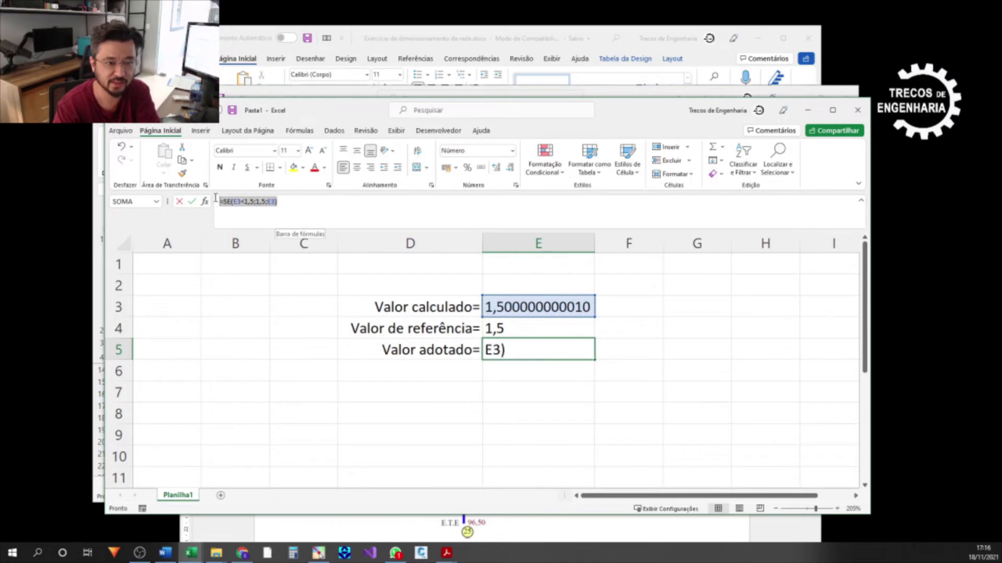
key(Escape)
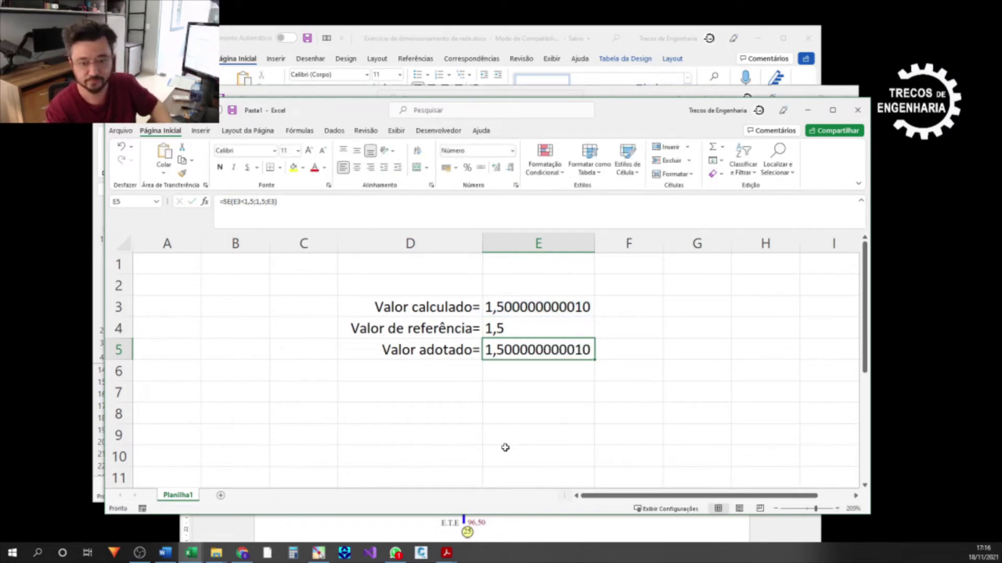
click(532, 369)
click(372, 209)
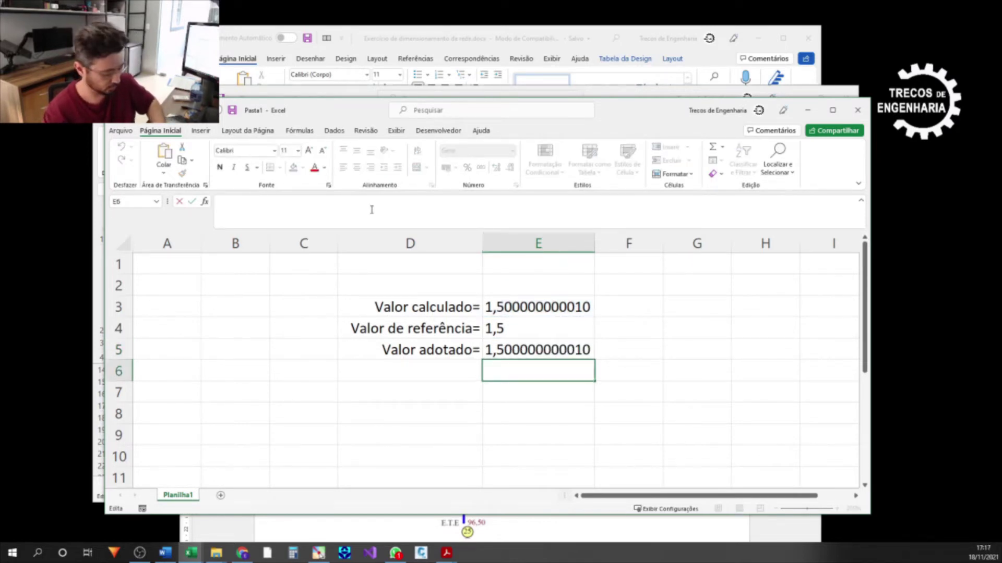
key(ctrl+v)
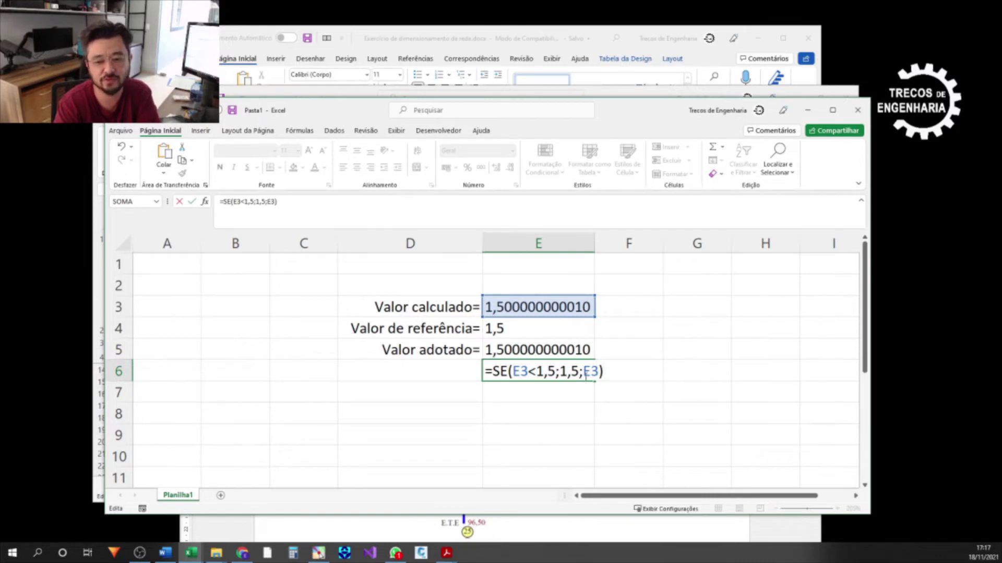
Replace E6's final E3 argument with "você errou... Seu burro" and autofit column E.
drag(582, 371, 599, 371)
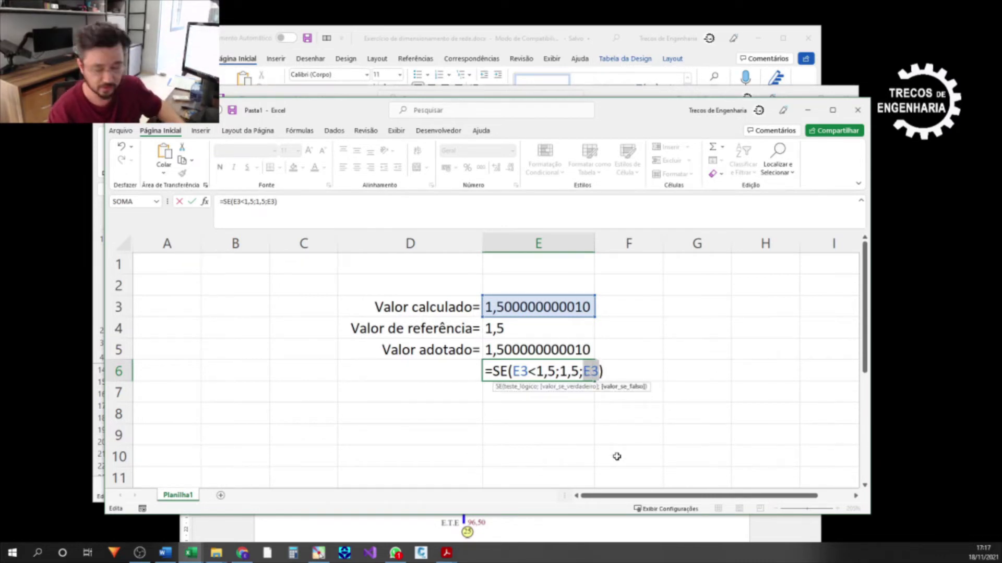
text(")
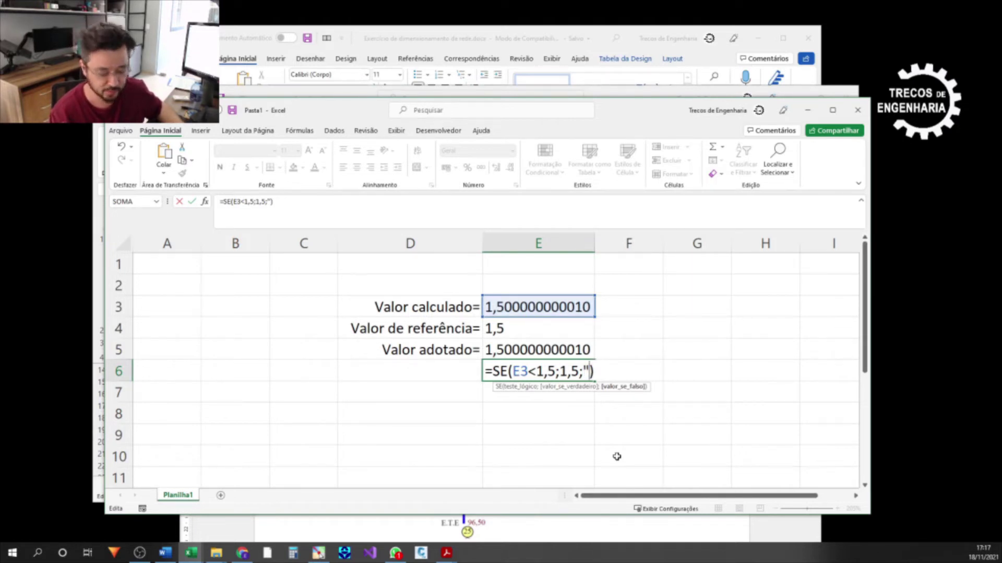
text(você)
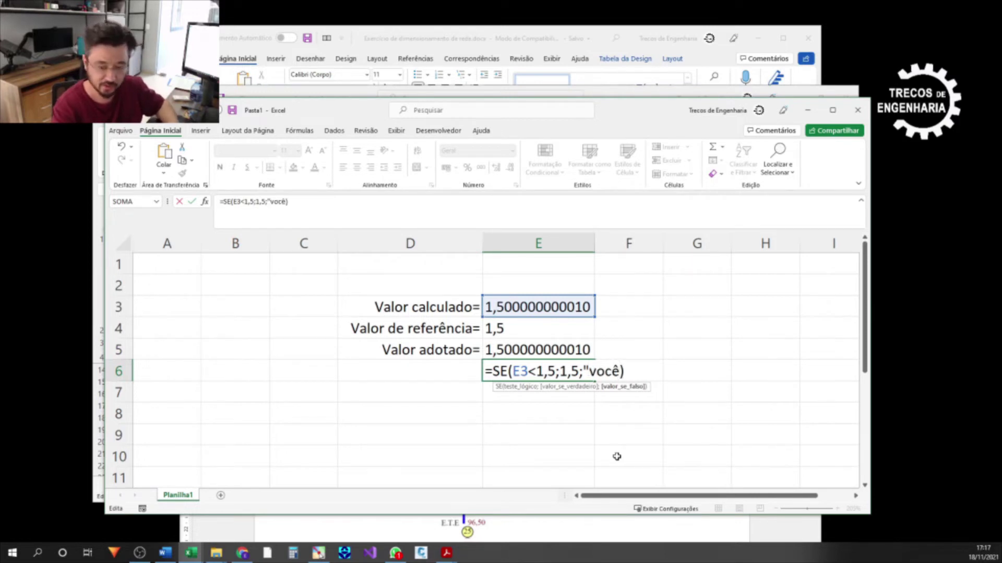
text( errou)
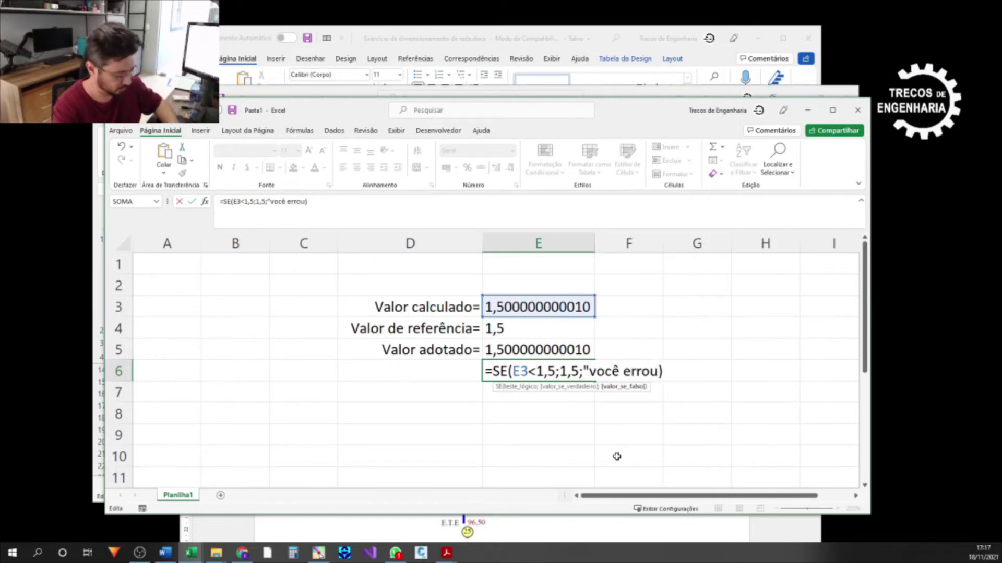
text(... Seu burro)
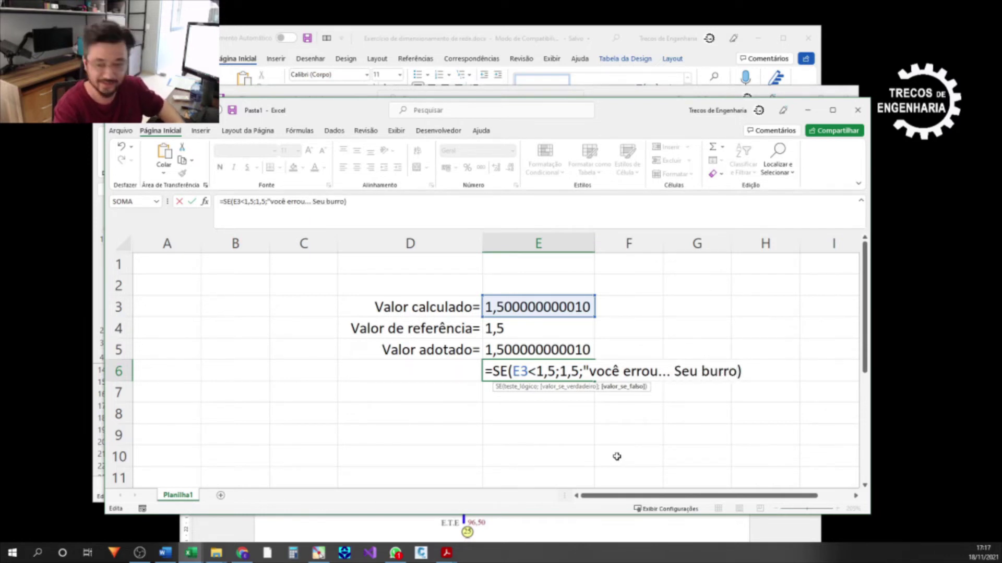
text(")
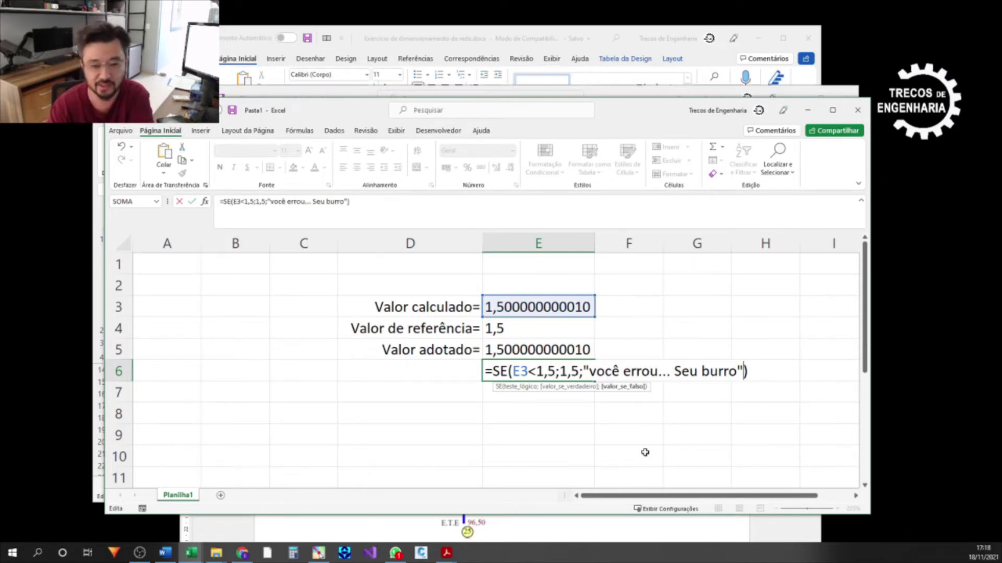
key(Return)
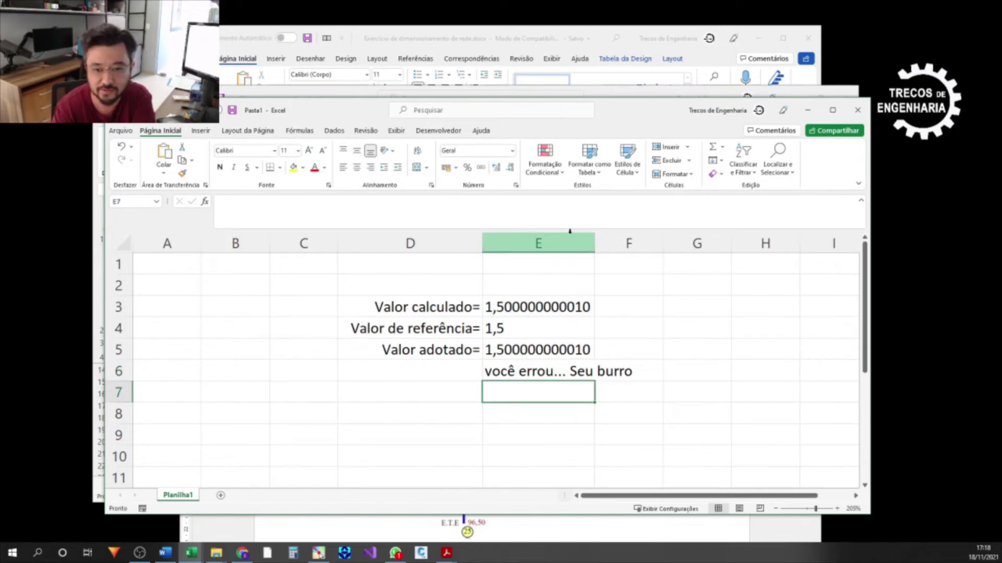
double_click(593, 243)
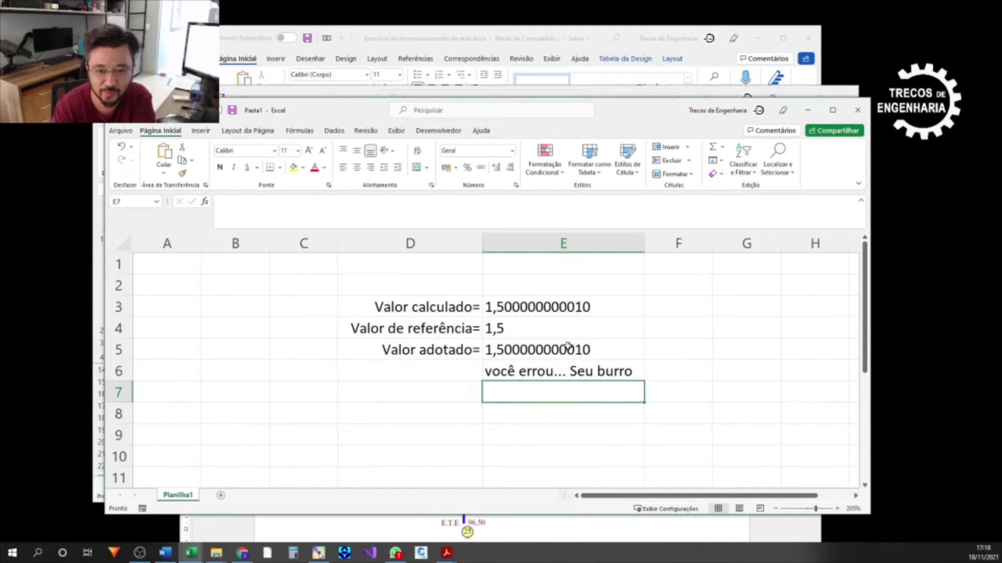
Try calculated values 1,5 and 1 in E3, then left-align the E6 result.
click(568, 310)
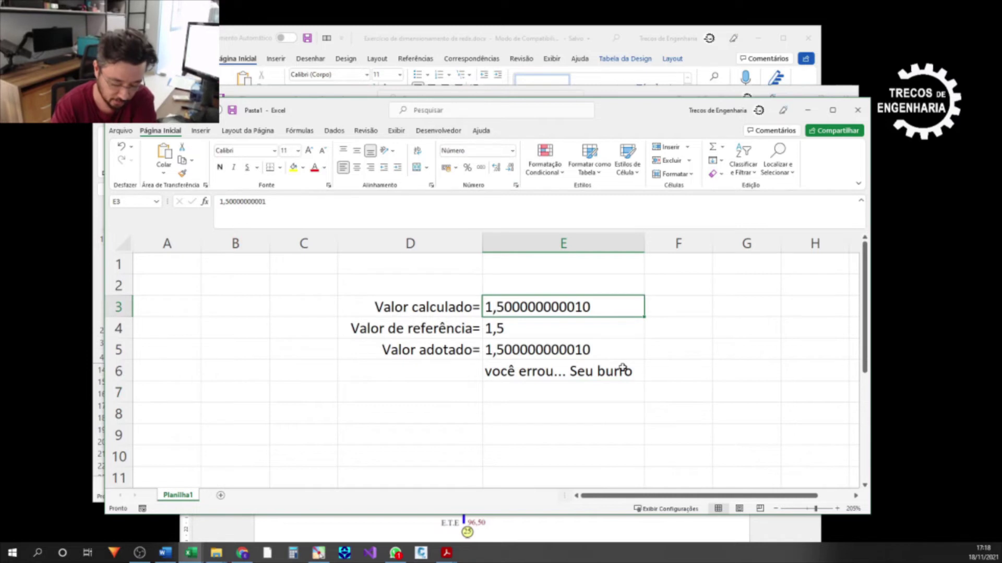
text(1,5)
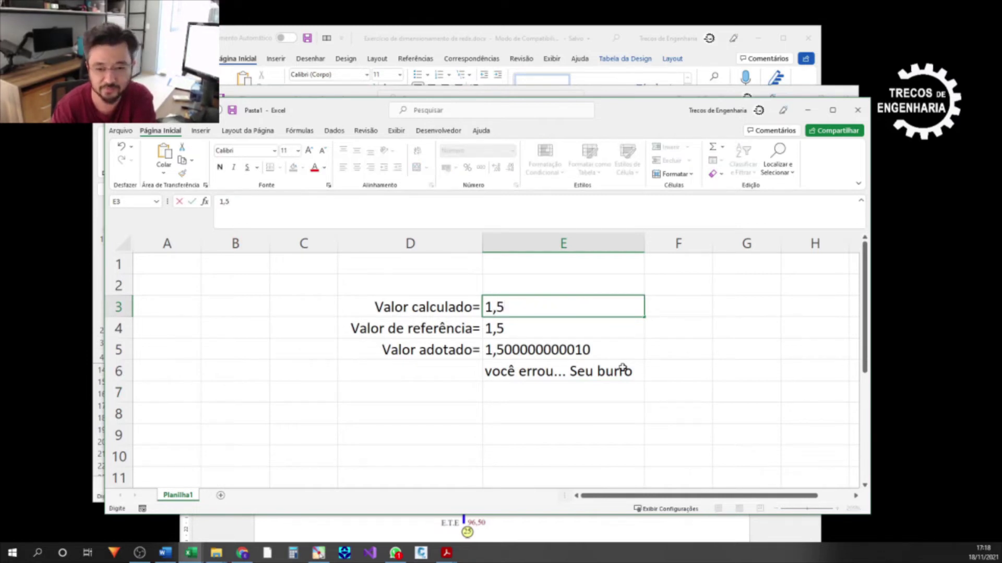
key(Return)
key(Up)
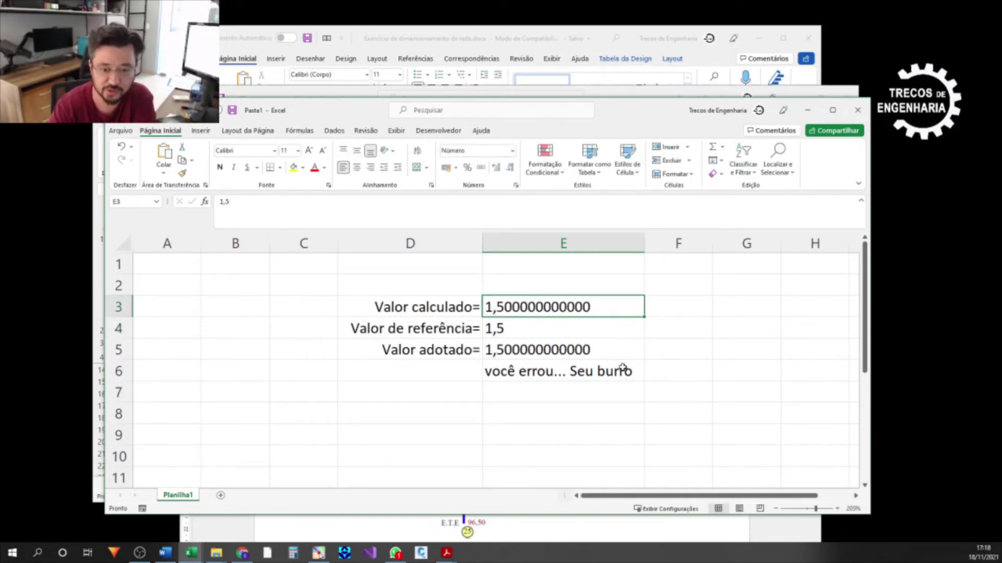
text(1)
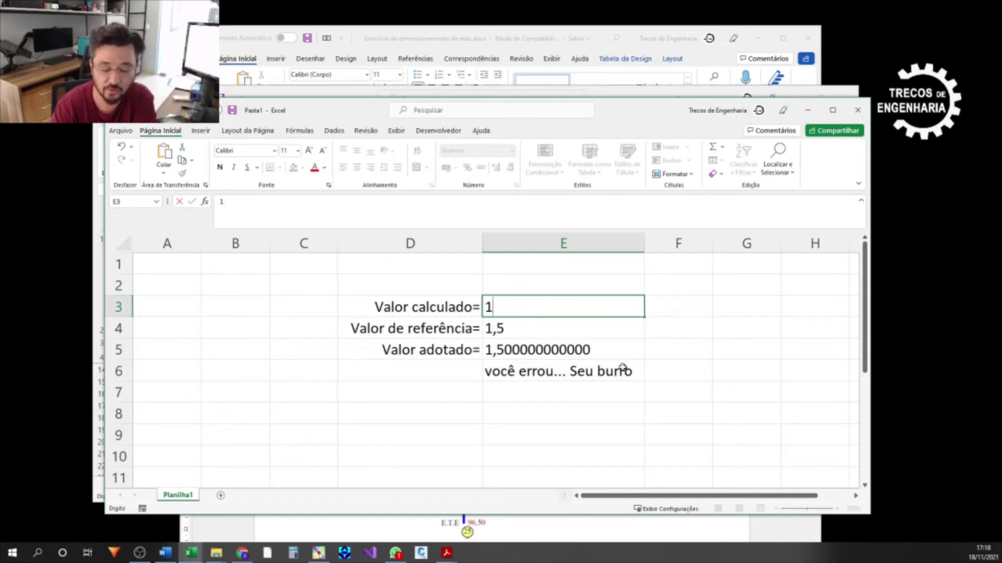
key(Return)
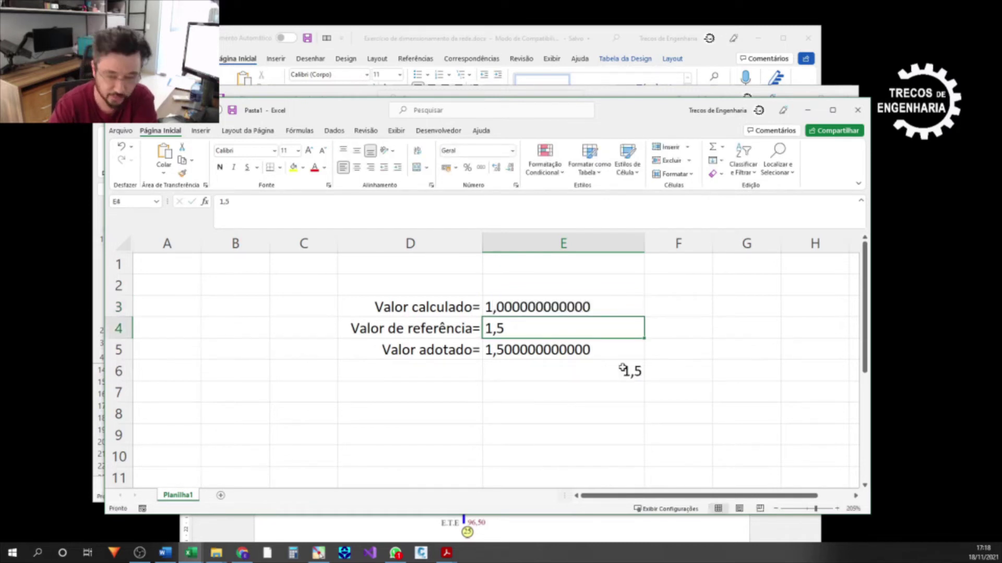
key(Up)
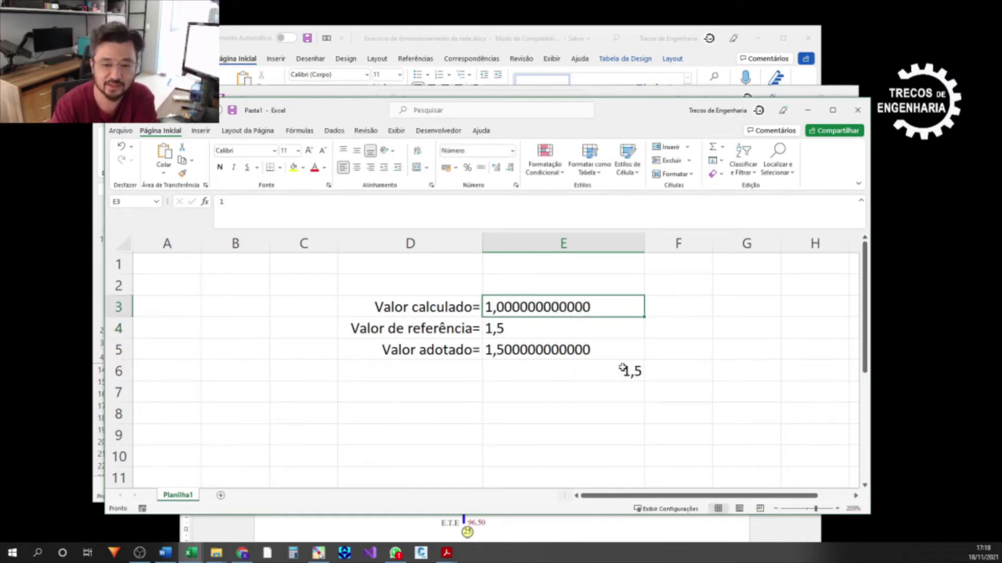
click(623, 368)
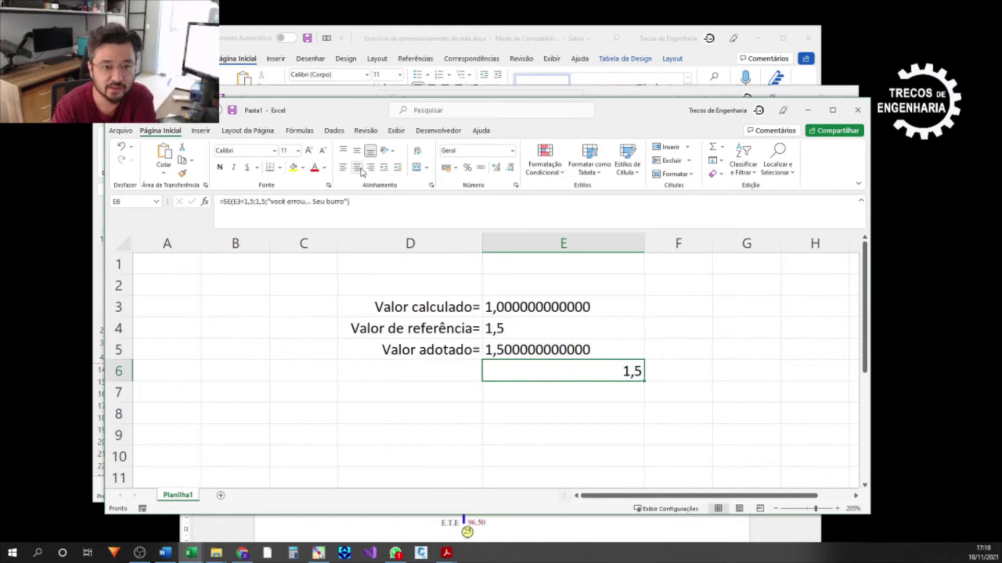
click(343, 167)
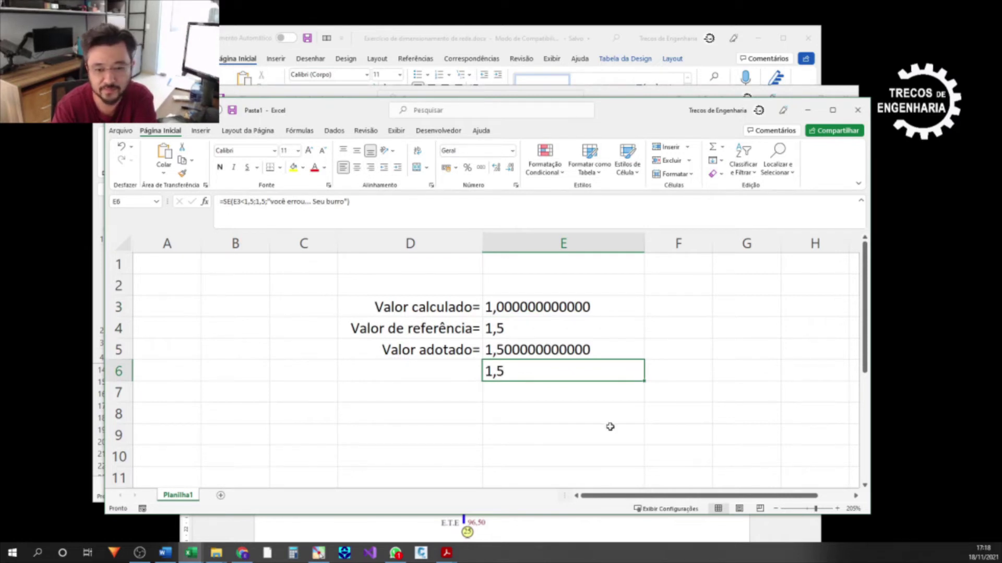
Enter 1,49 and then 1,51 in E3 to see the results change.
click(536, 309)
text(1,)
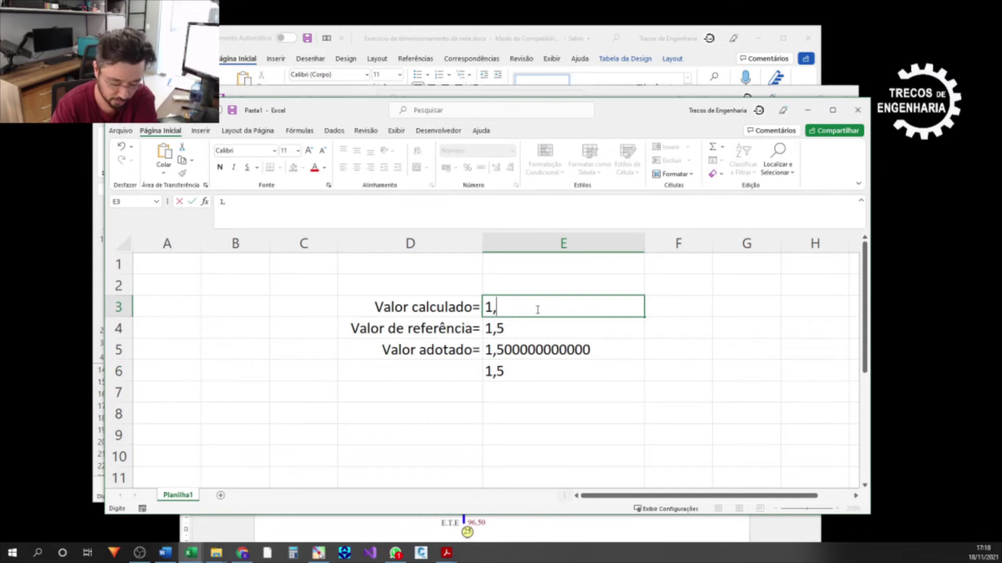
text(49)
key(Return)
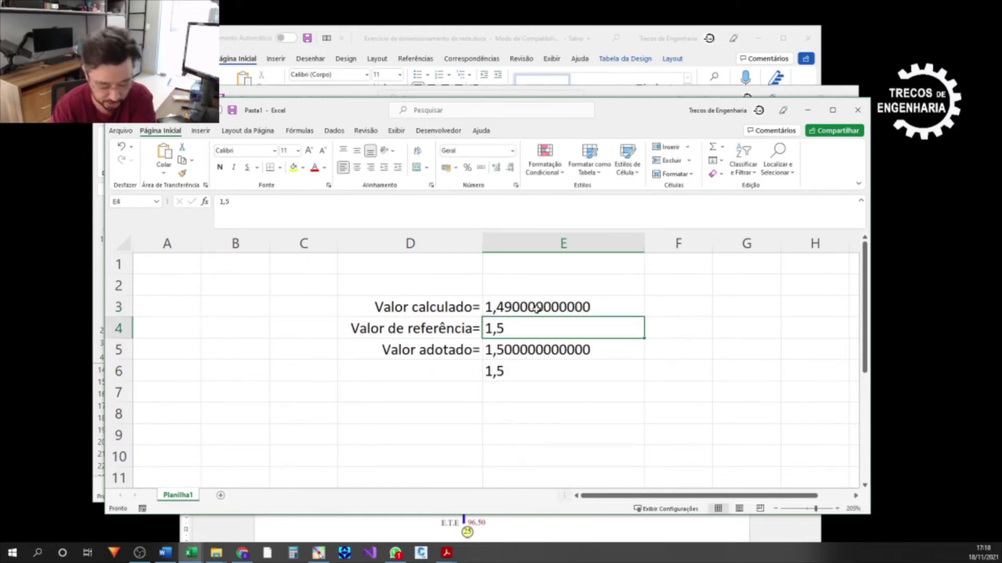
click(536, 308)
double_click(536, 309)
key(BackSpace)
key(BackSpace)
text(51)
key(Return)
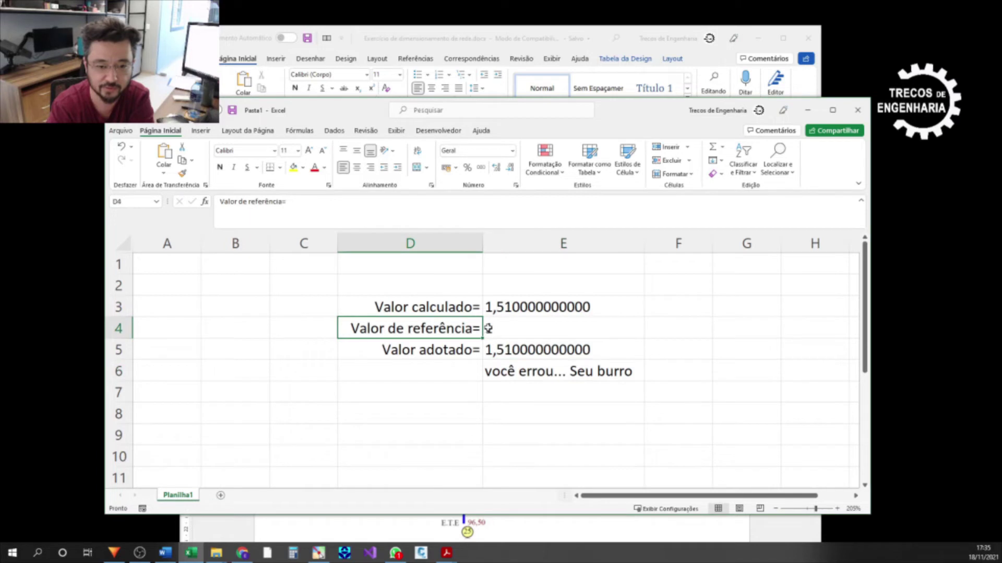
Enter the reference value 1,5 in cell E4.
drag(449, 328, 498, 328)
click(518, 327)
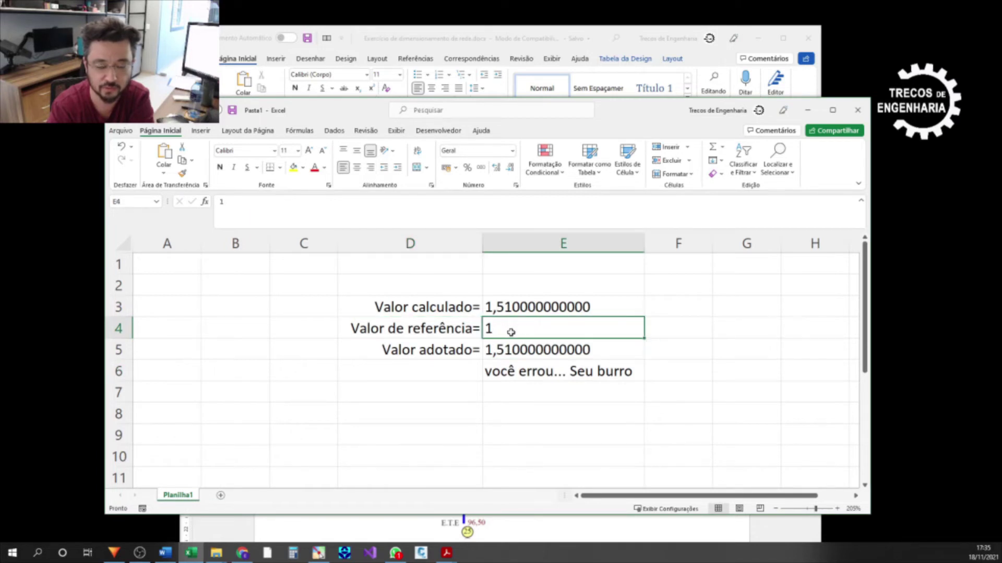
text(1,5)
key(Return)
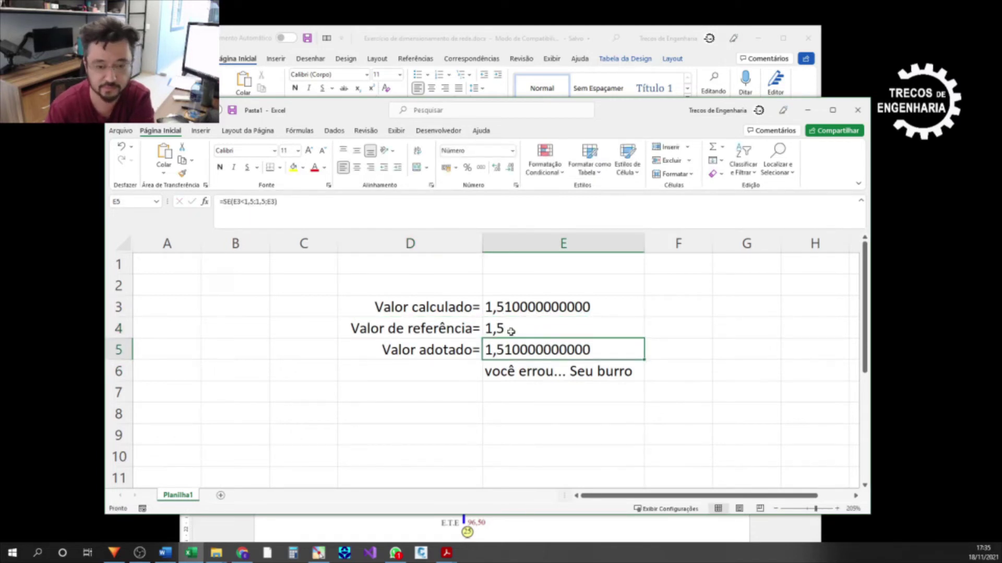
click(514, 328)
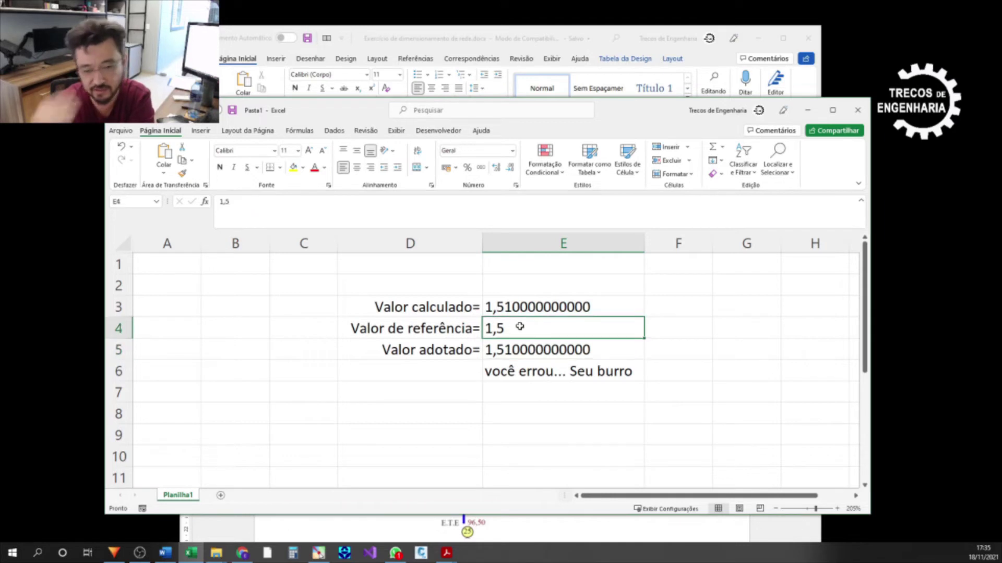
Copy E6's message formula into E7, replacing the fixed 1,5 with a reference to E4.
click(535, 373)
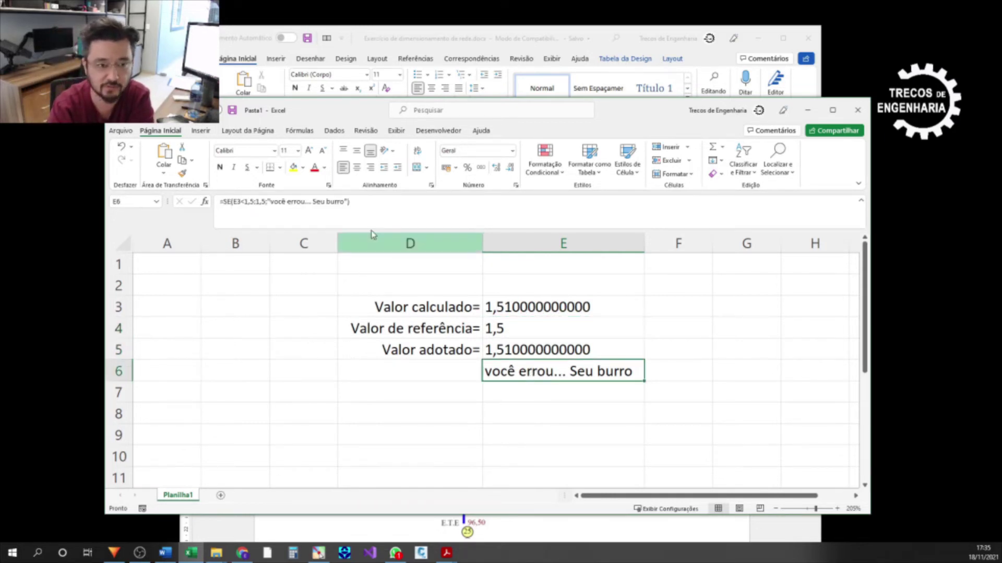
click(371, 208)
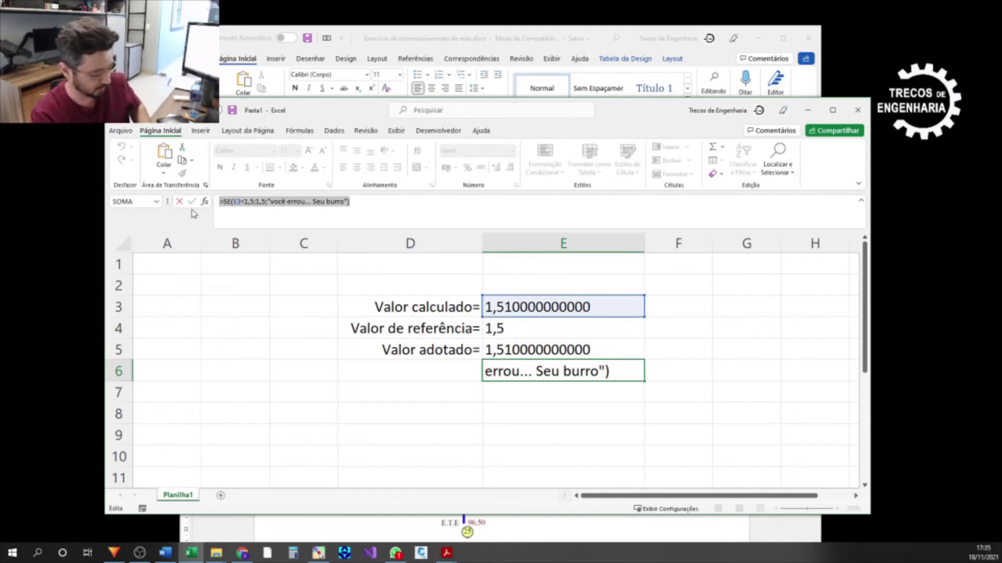
click(192, 201)
click(504, 397)
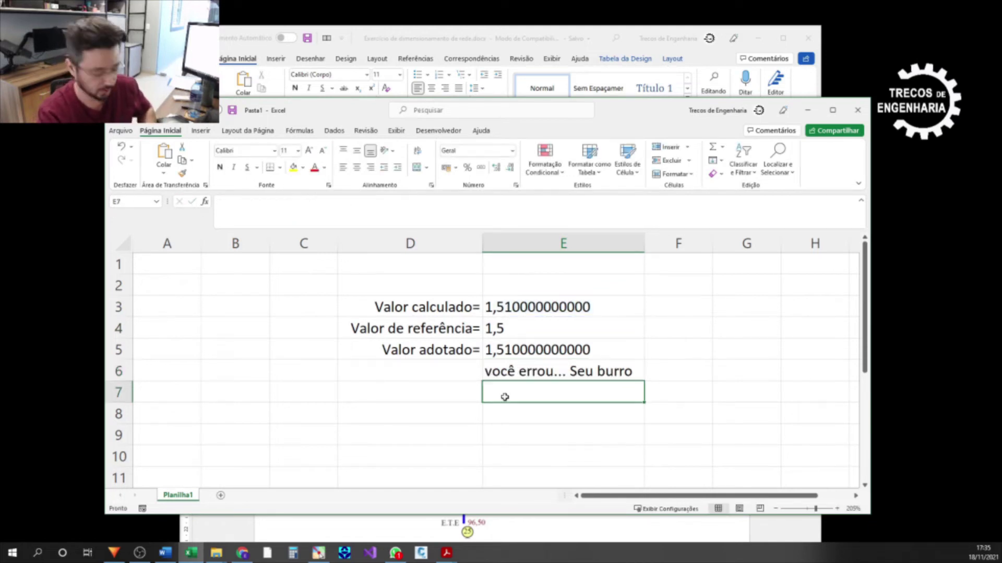
click(434, 214)
text(=SE(E3<1,5;1,5;"você errou... Seu burro"))
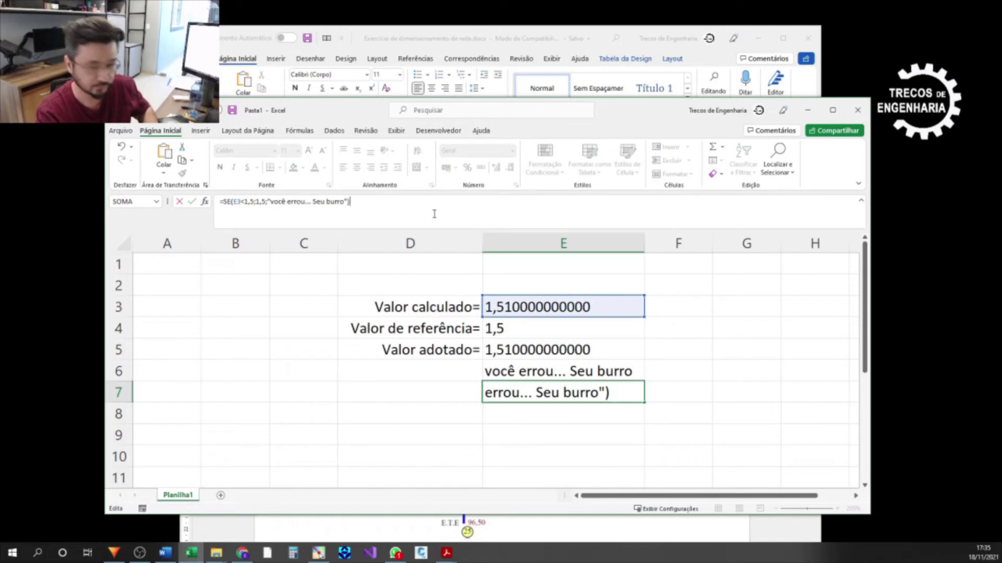
click(563, 392)
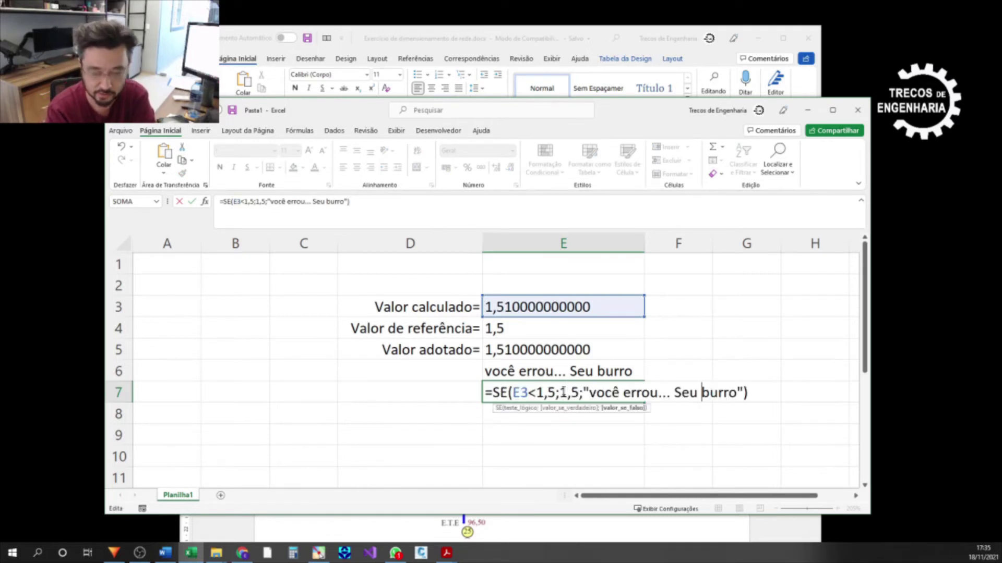
key(Left)
key(Left)
key(Left)
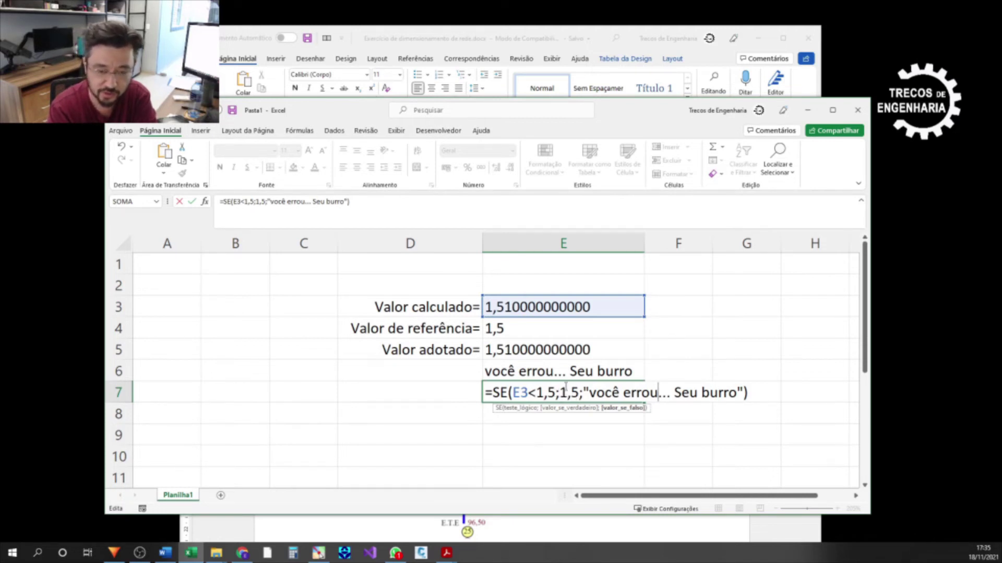
drag(556, 393, 537, 393)
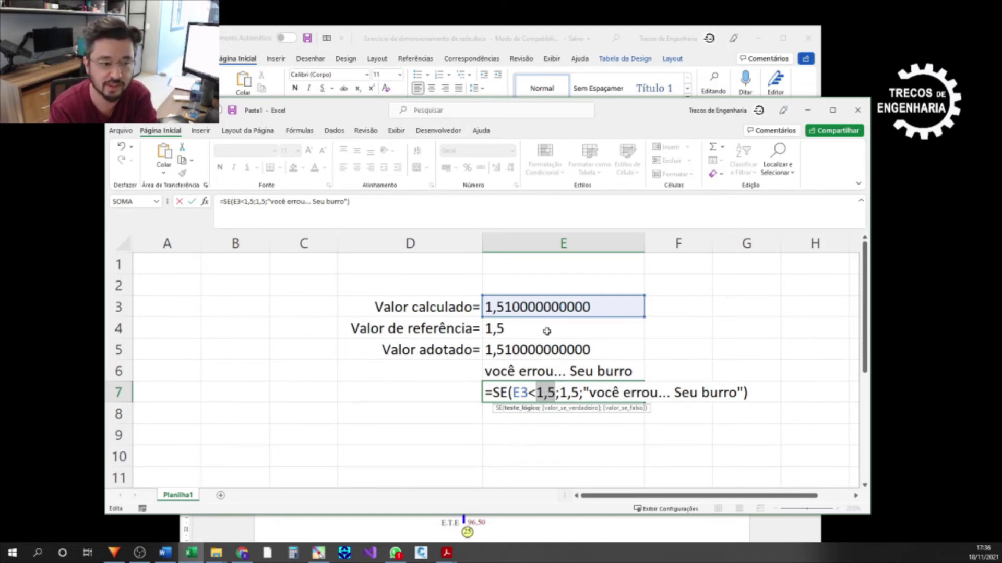
click(546, 330)
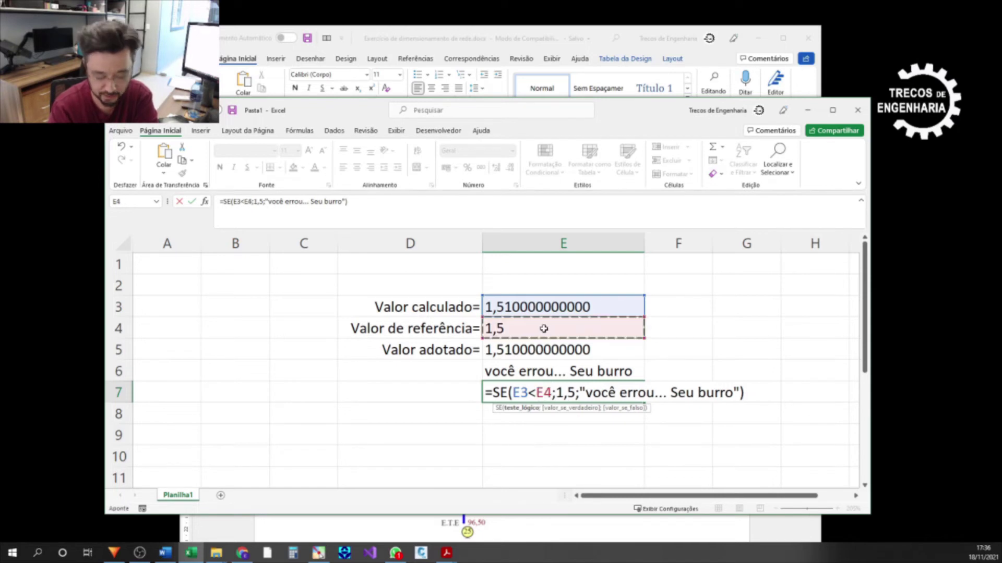
key(Return)
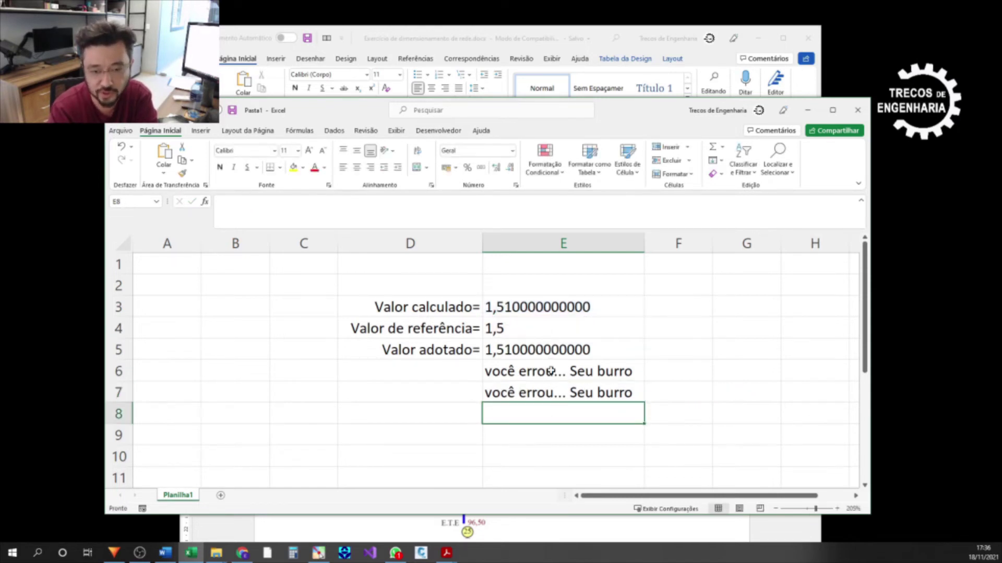
Change the reference value in E4 to 2 and left-align E7.
click(559, 393)
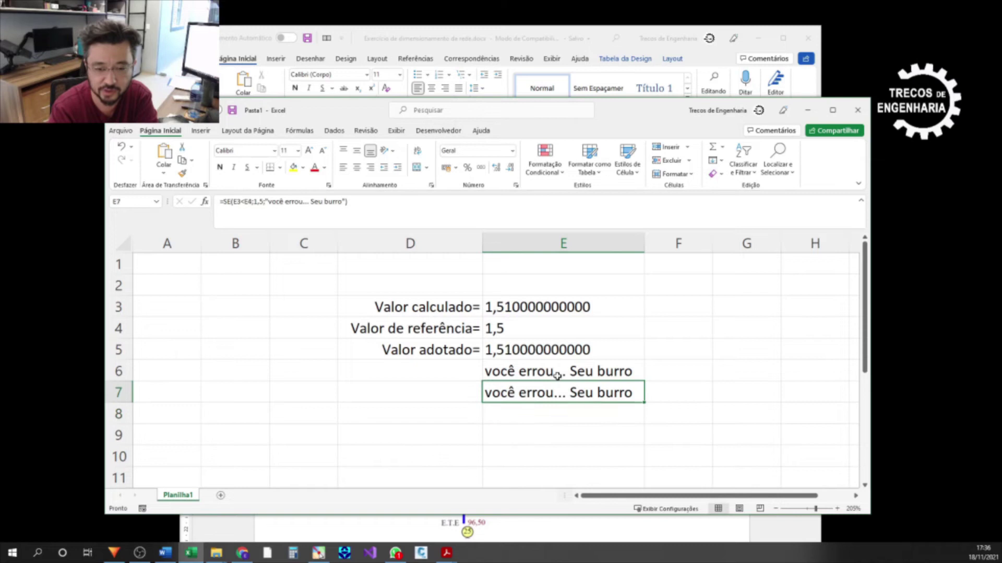
click(556, 371)
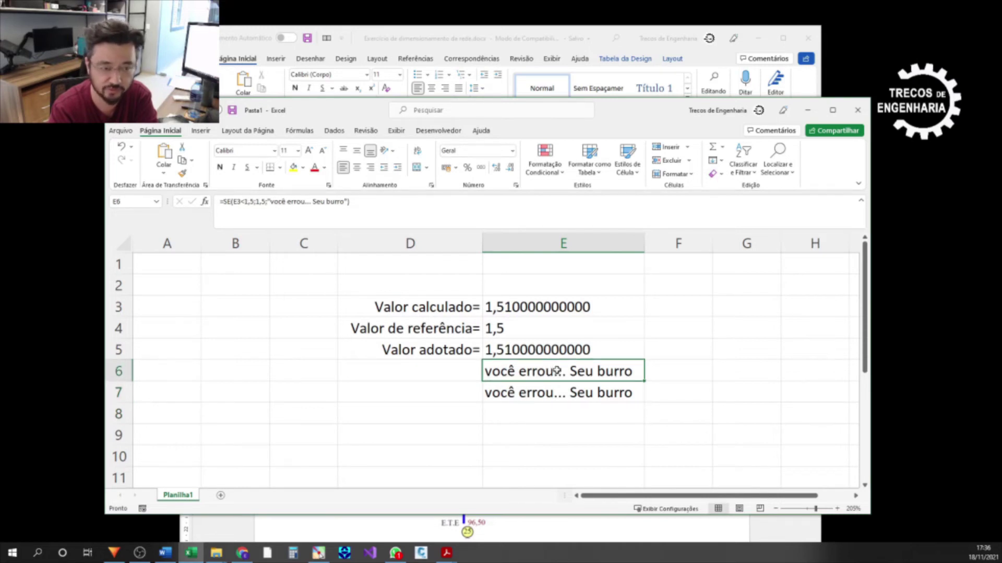
click(557, 392)
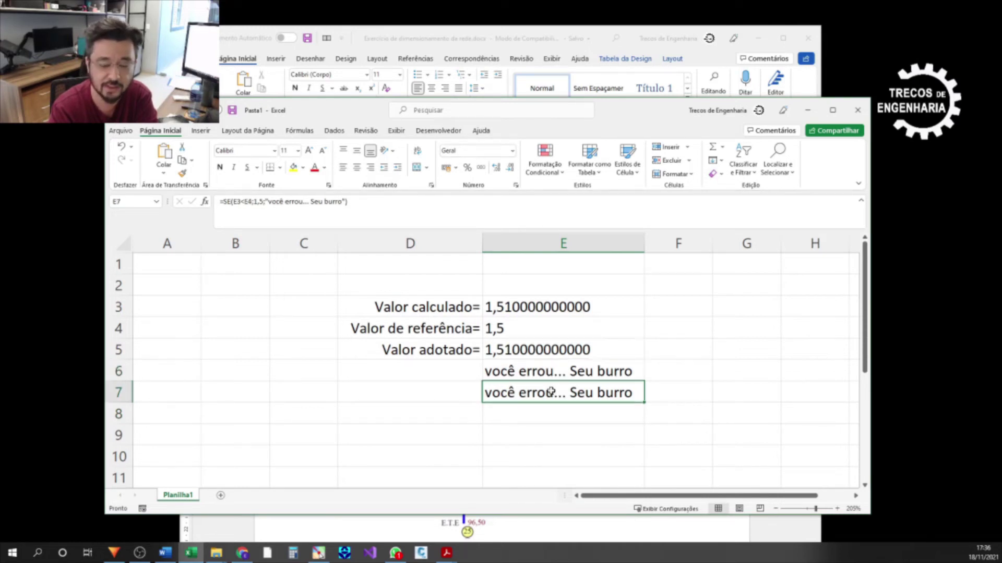
click(531, 330)
text(2)
key(Return)
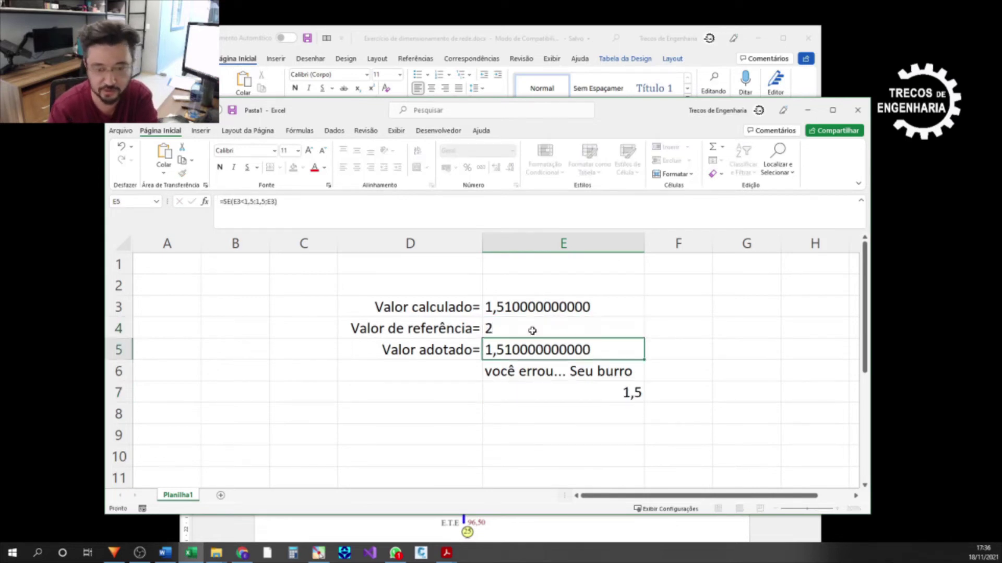
click(585, 390)
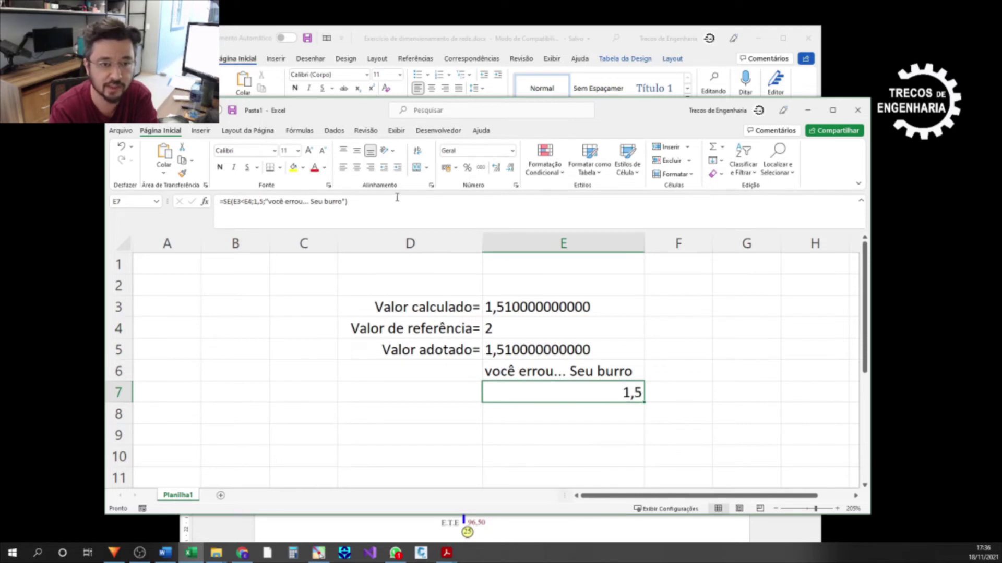
click(343, 166)
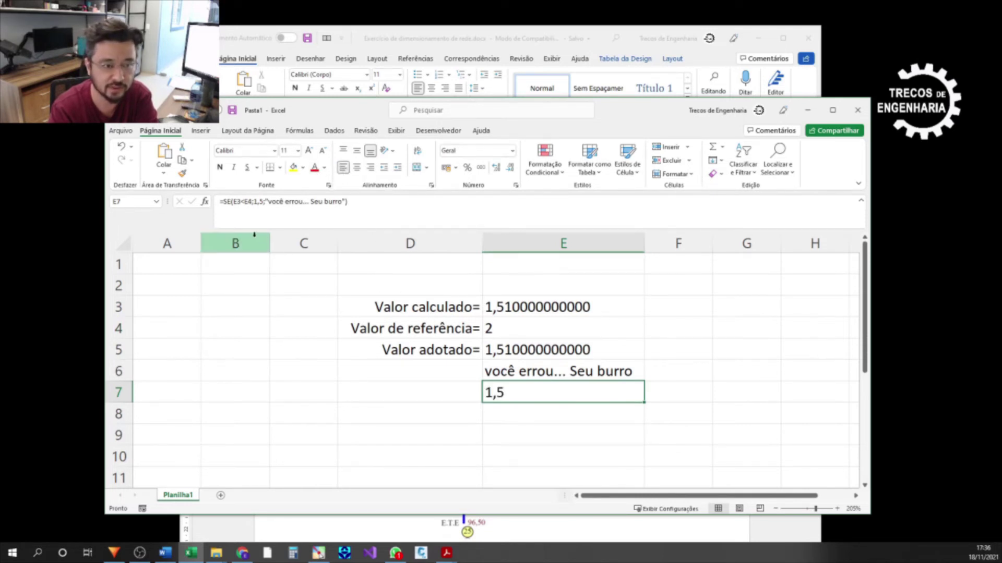
Set the calculated value in E3 to 2,5, then start editing E7's formula.
click(535, 306)
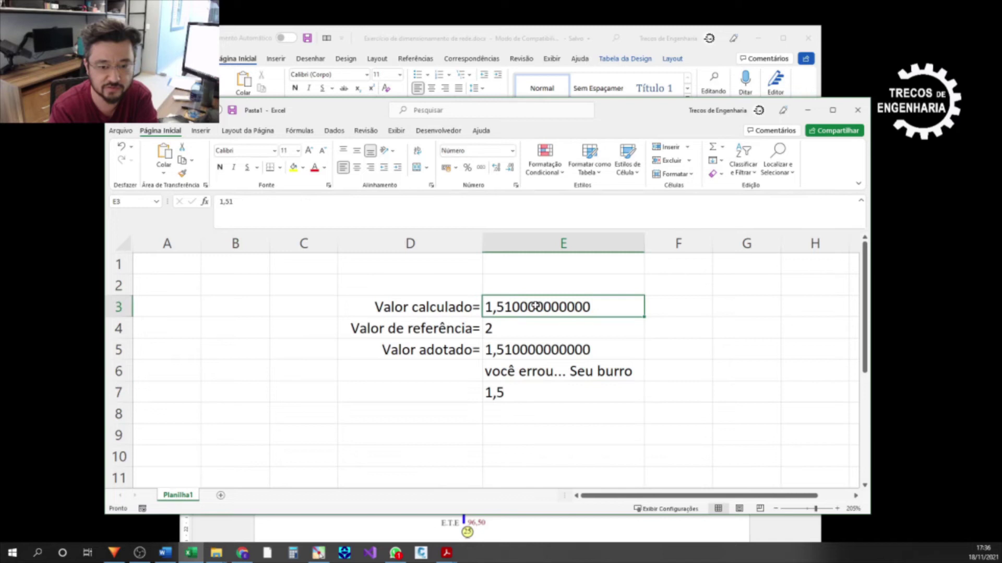
click(521, 327)
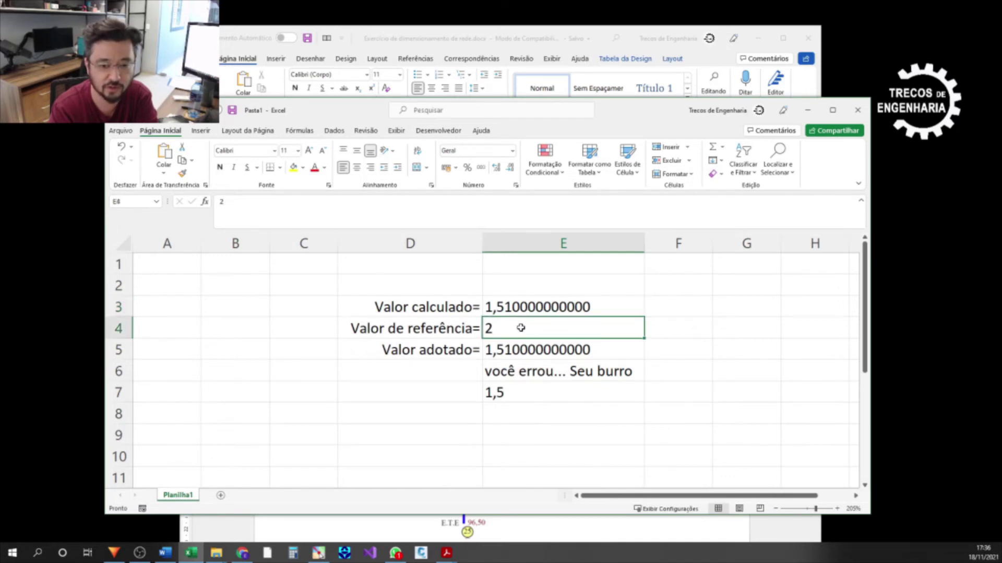
click(531, 391)
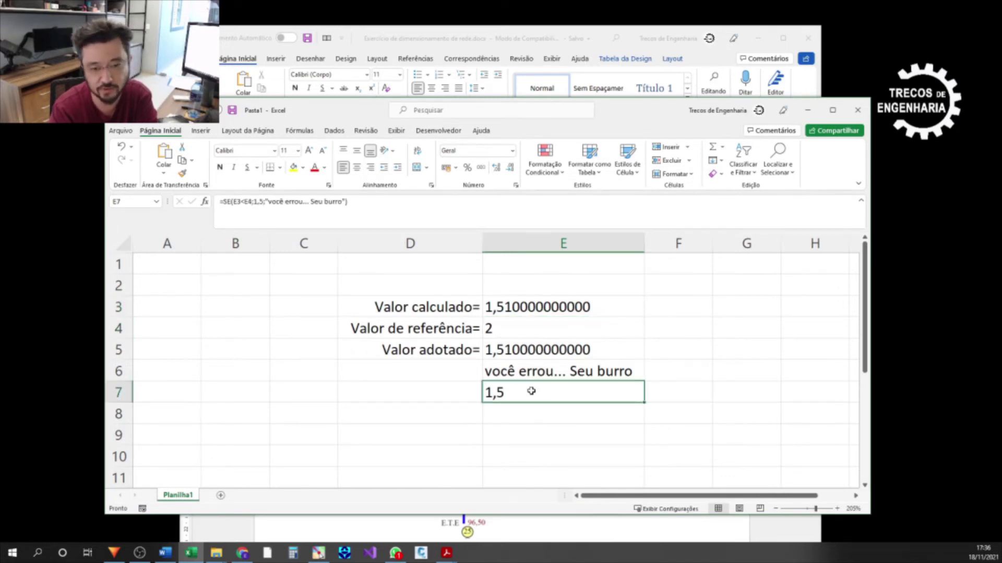
click(538, 308)
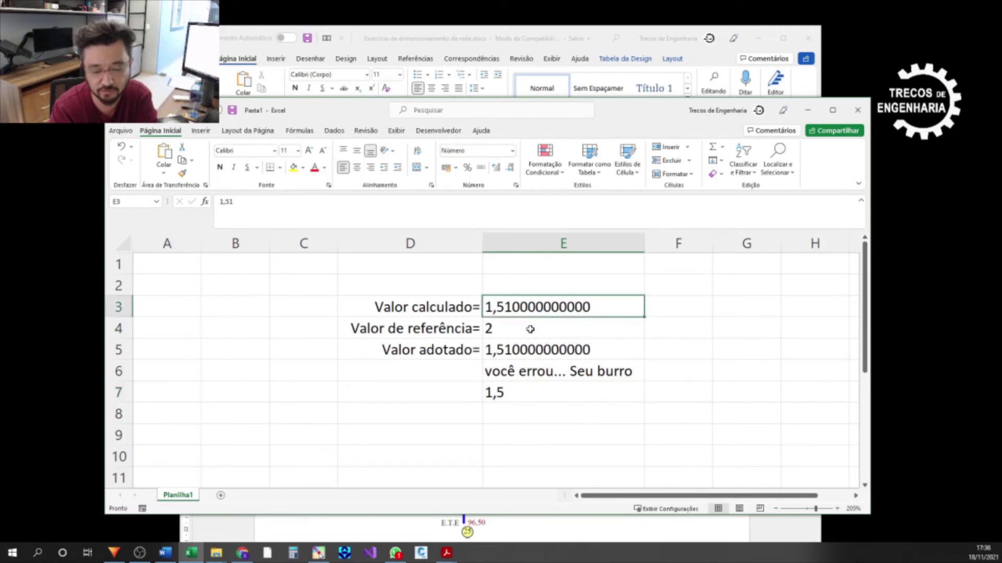
click(530, 329)
click(522, 395)
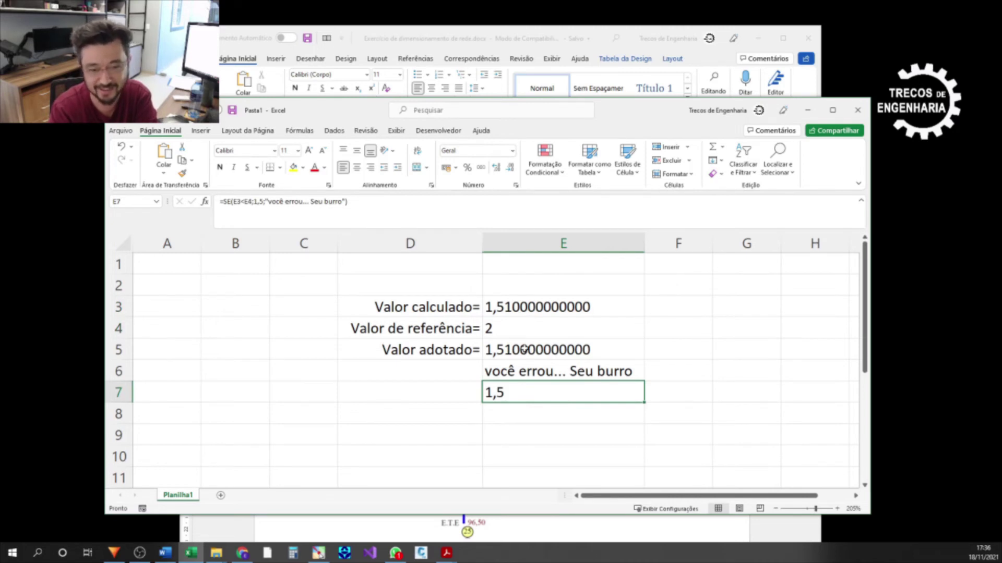
click(525, 310)
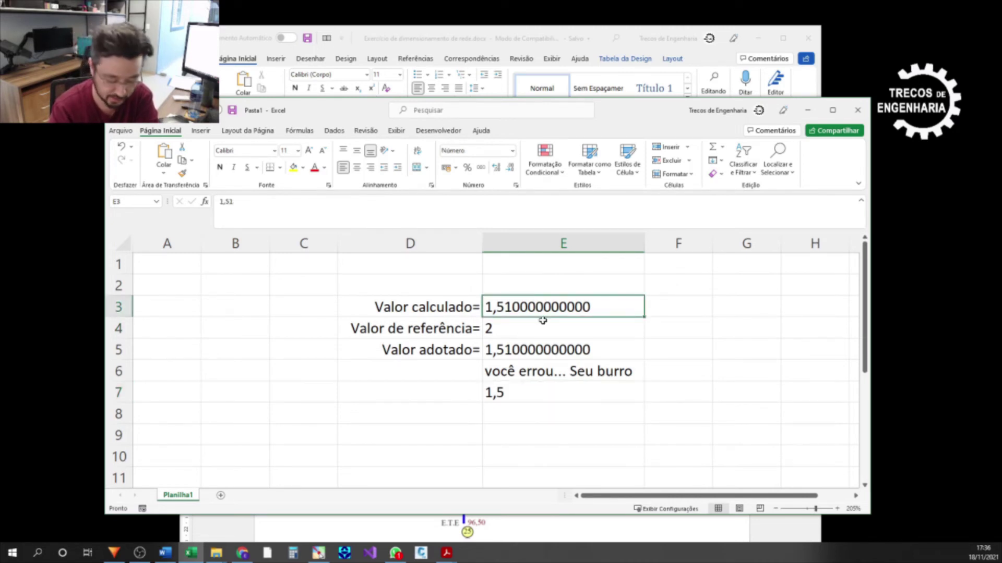
text(2,5)
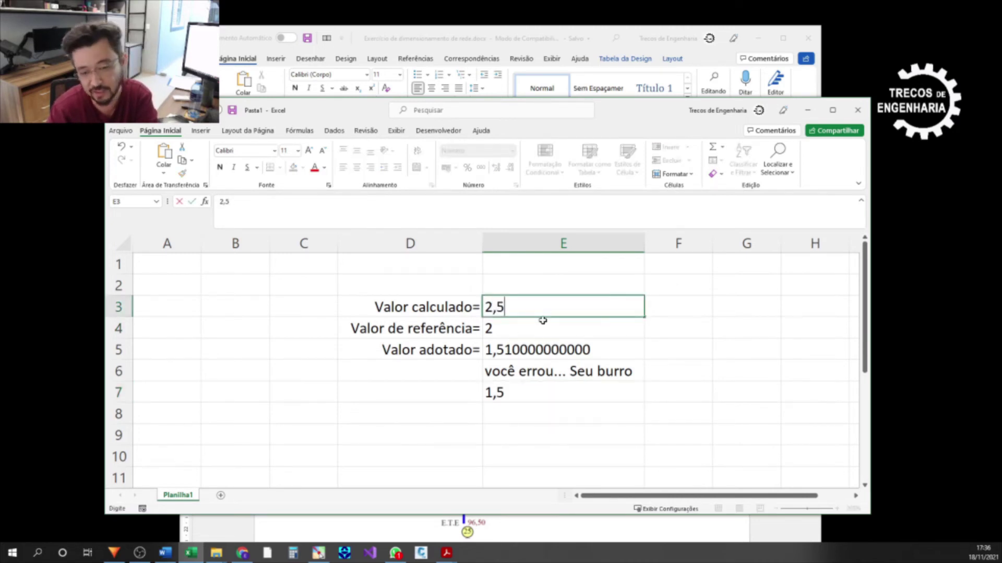
key(Return)
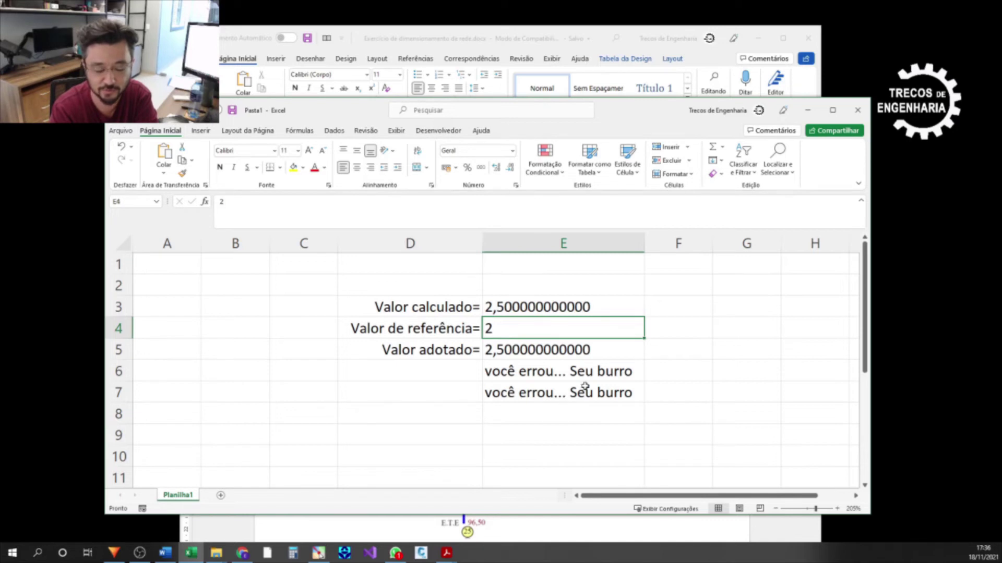
click(558, 395)
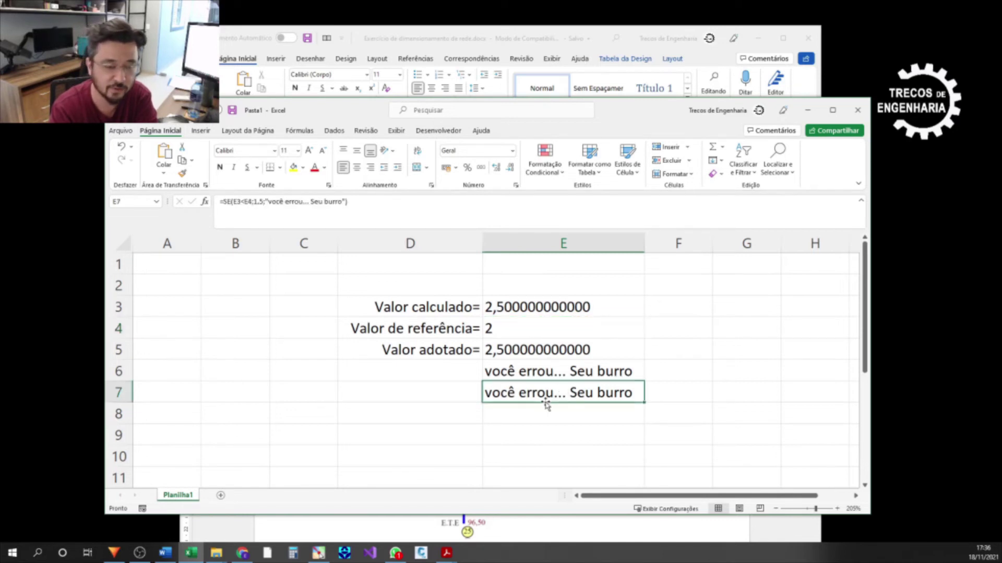
click(262, 203)
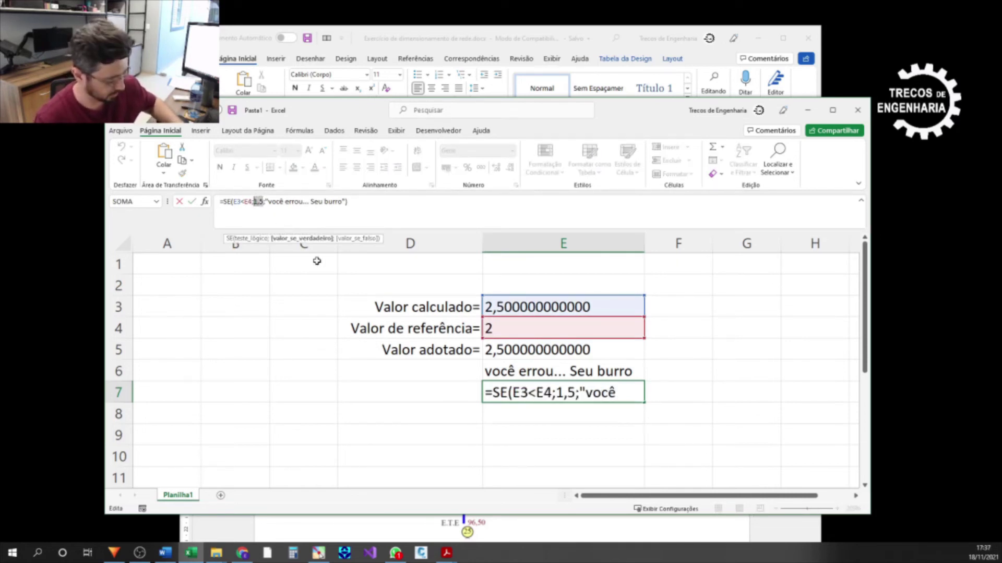
Replace E7's true value with the text "você acertou... Seu lindão".
text(")
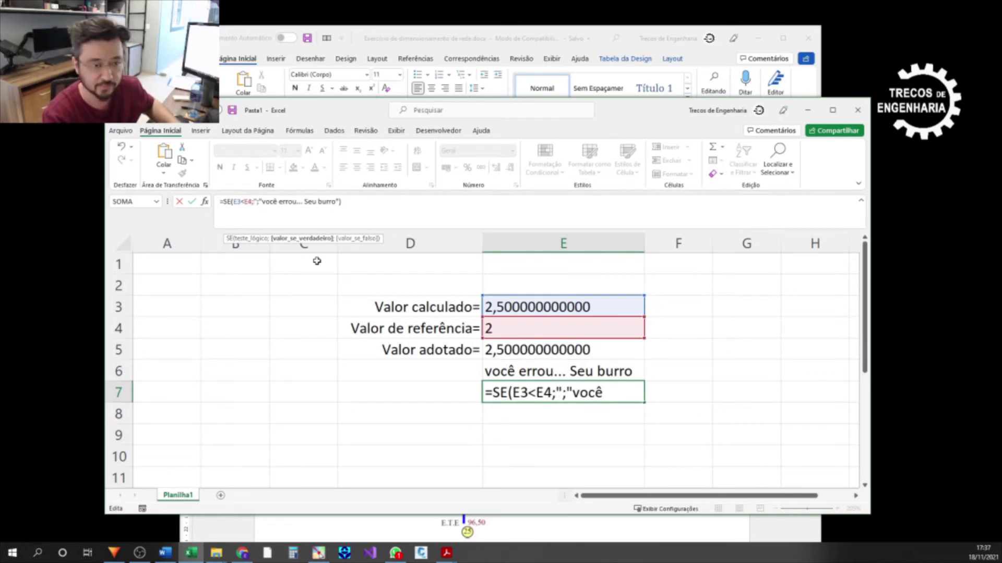
text(você acertou)
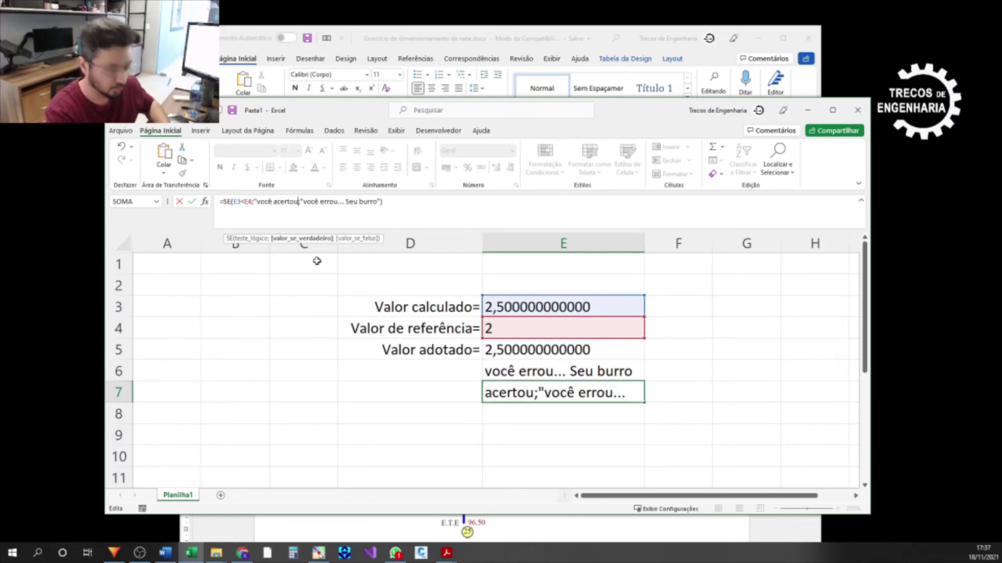
text(... Seu lindão")
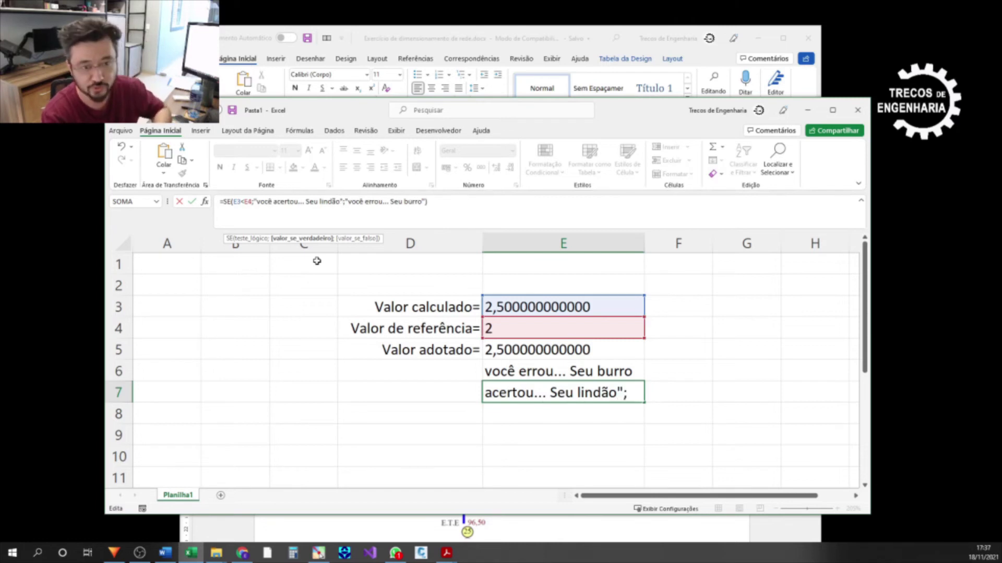
key(Return)
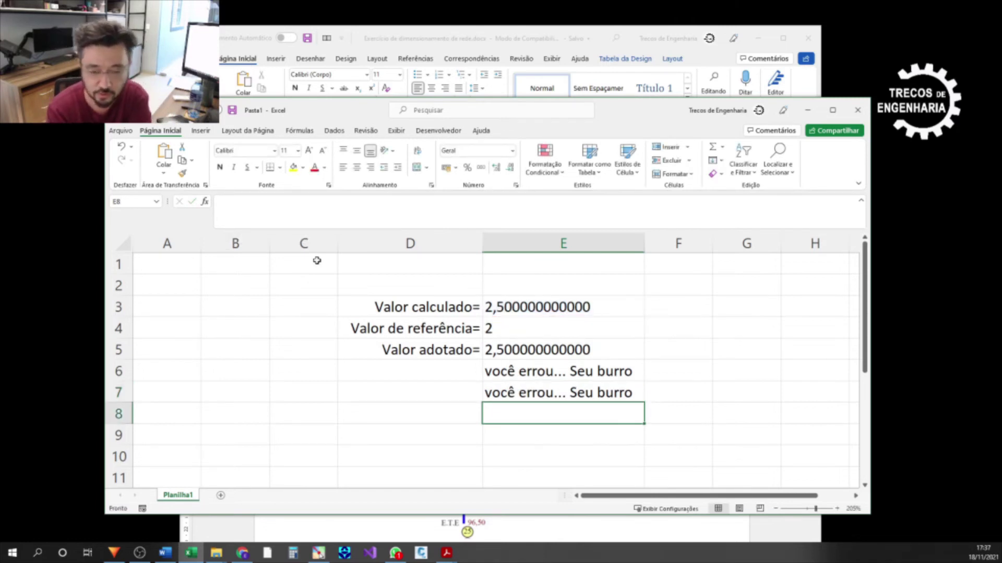
Enter 1,5 in E3 and widen column E to fit the success message.
click(524, 327)
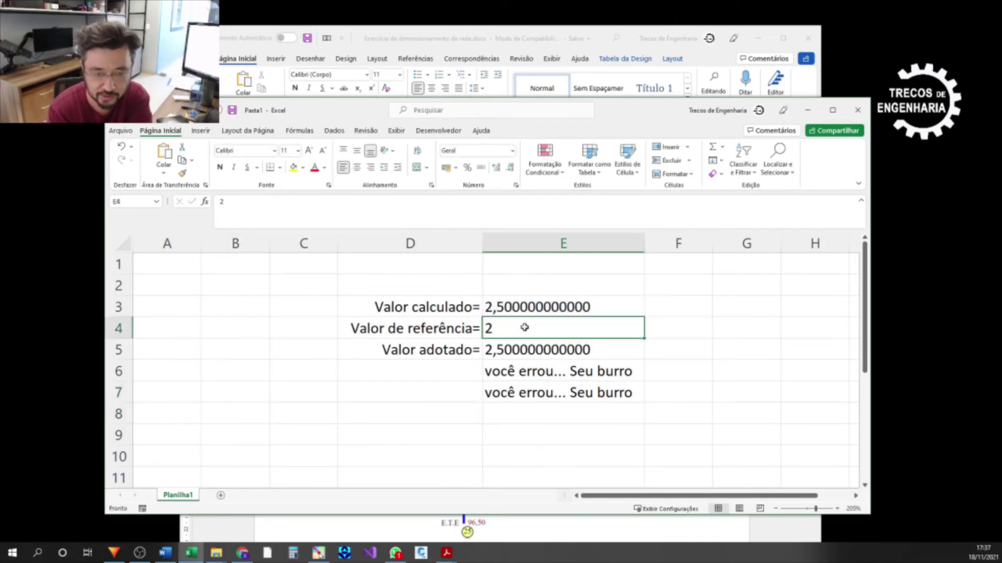
click(529, 308)
text(1,5)
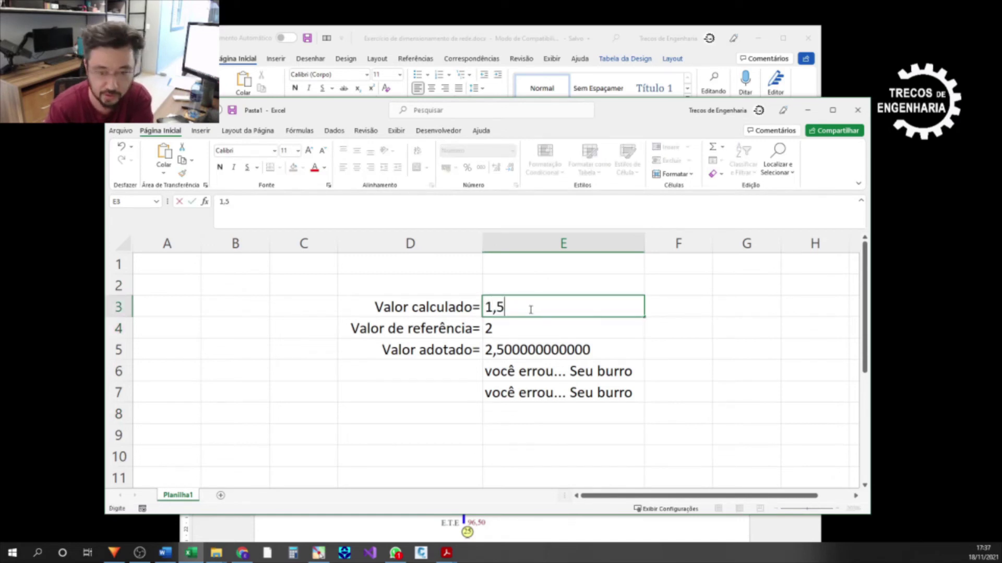
key(Return)
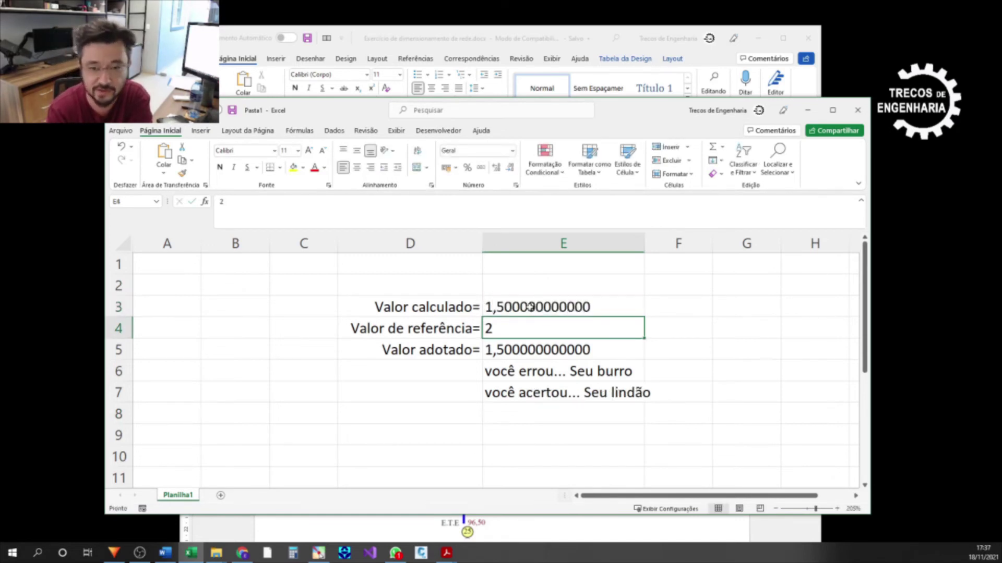
drag(645, 249, 664, 248)
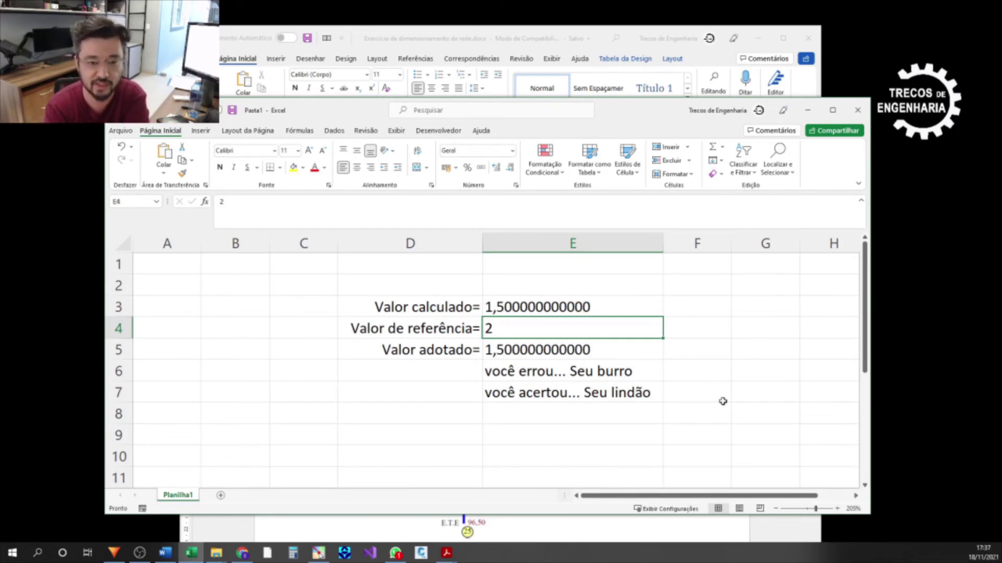
click(555, 372)
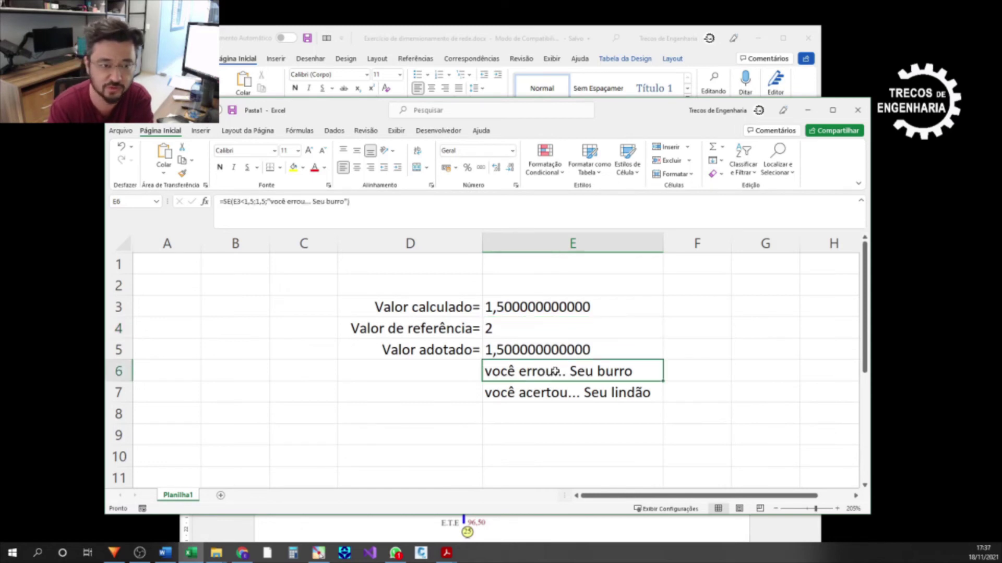
Re-enter the SE formulas in E5, E6 and E7 so they recalculate with E3 at 1,5.
click(546, 349)
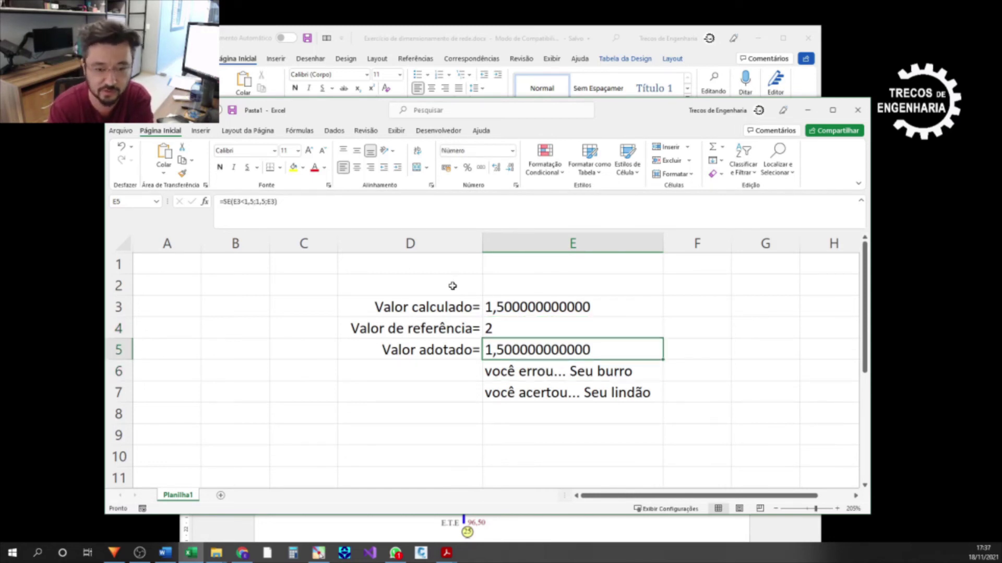
click(542, 373)
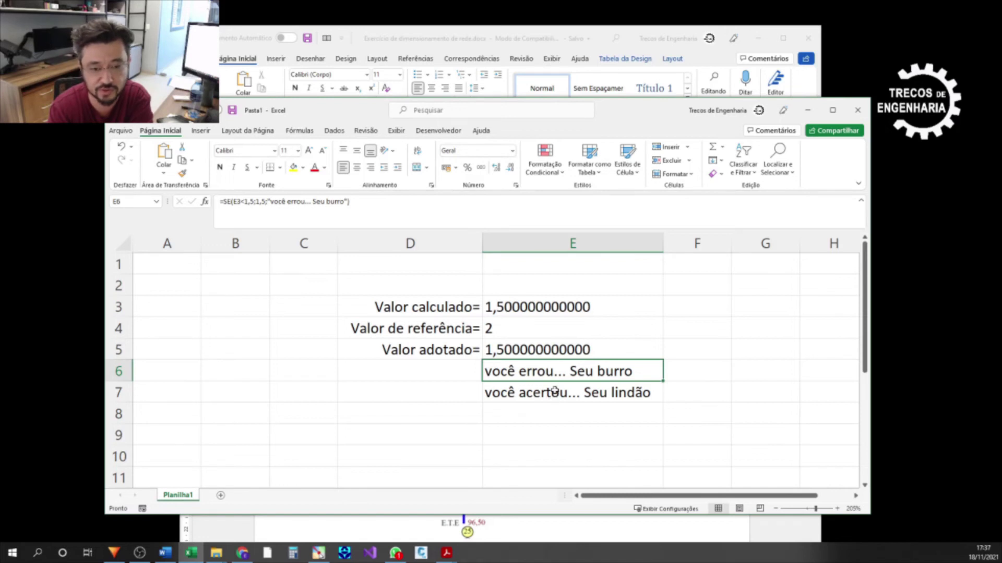
click(555, 391)
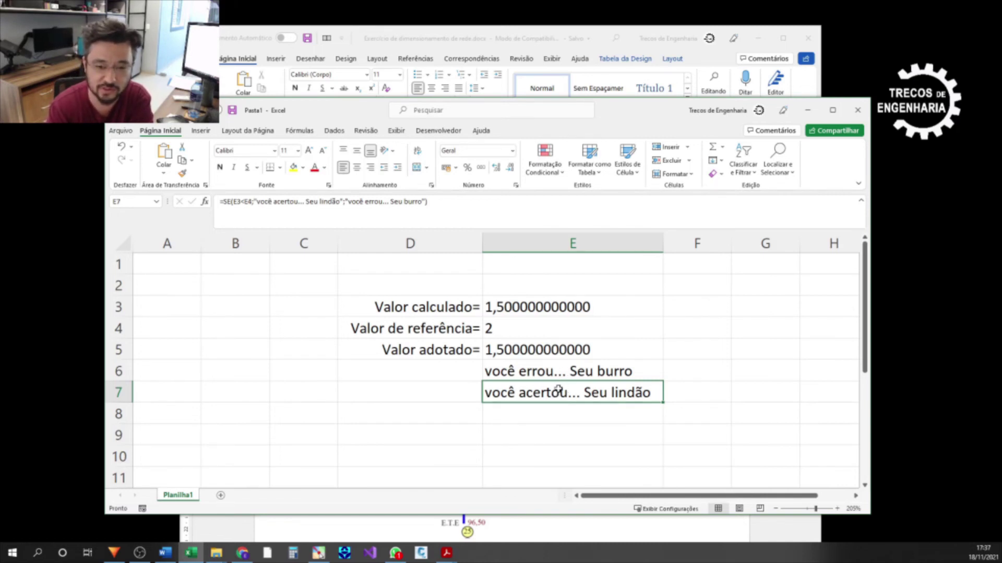
click(550, 352)
click(512, 217)
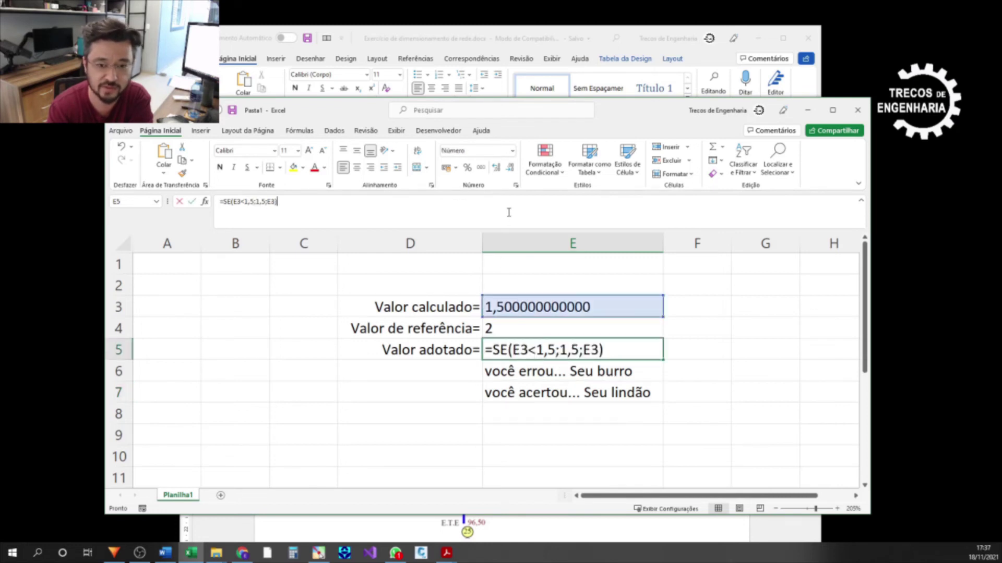
key(Return)
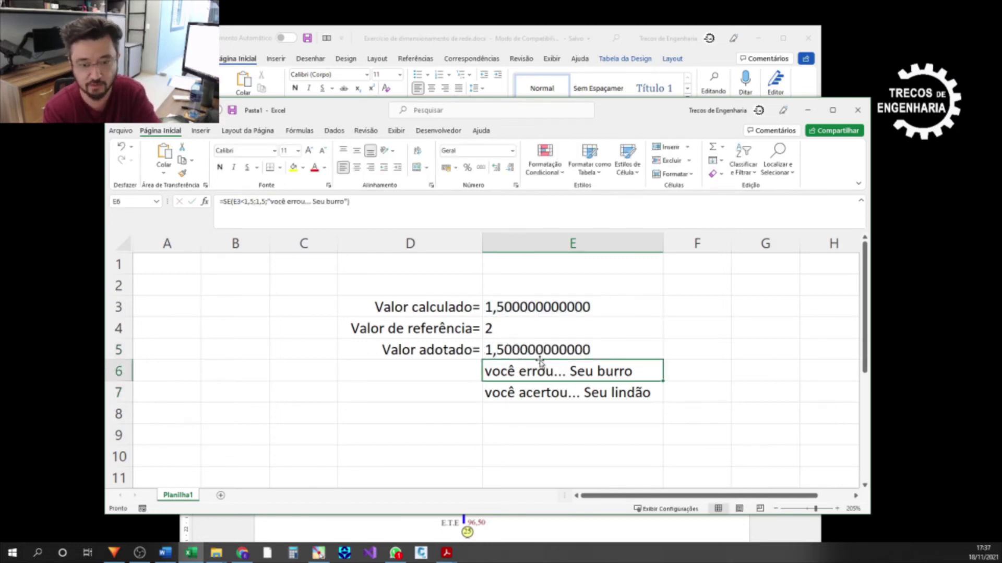
click(520, 209)
key(Return)
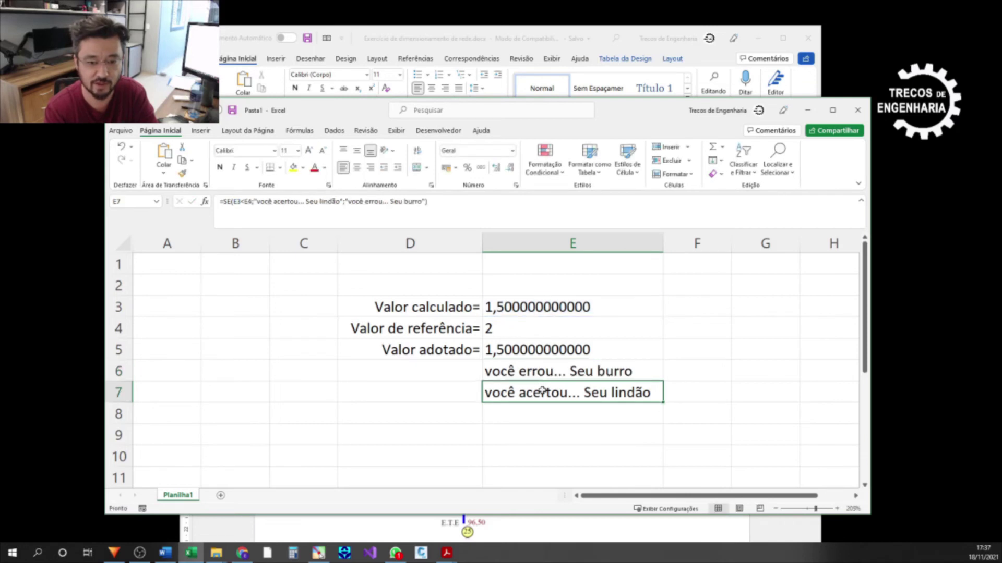
click(525, 213)
key(Return)
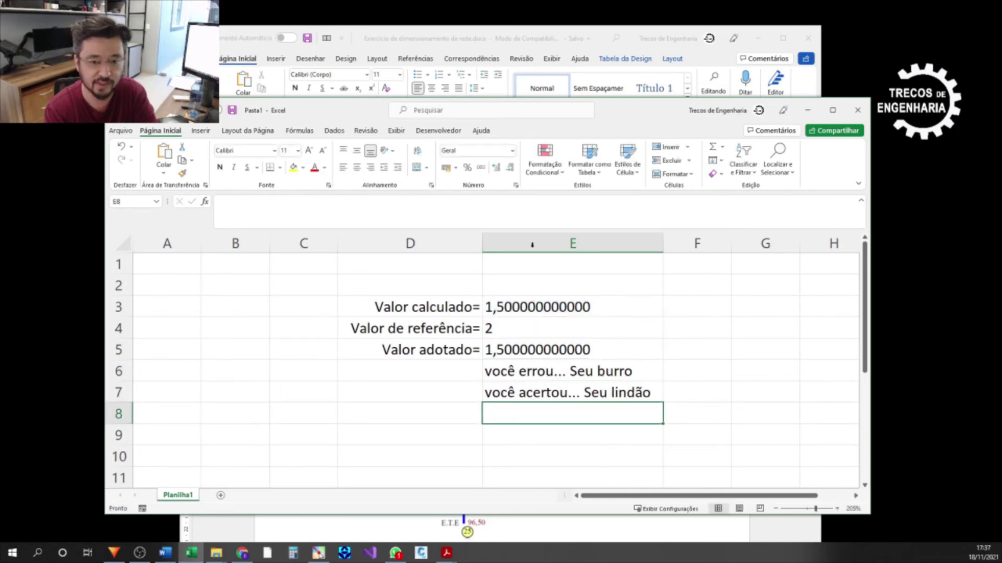
click(556, 307)
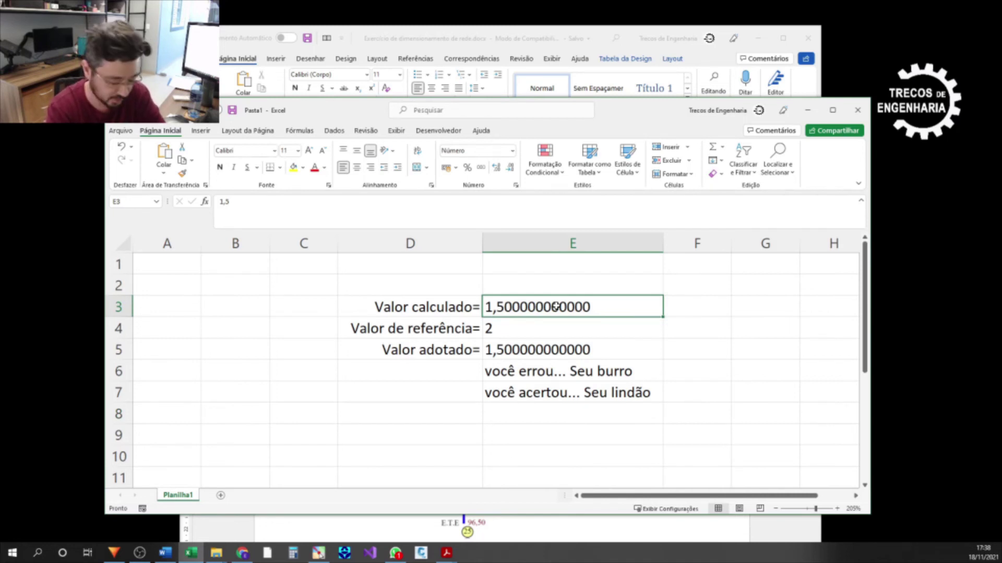
Make E3 the formula =E1/E2.
text(=)
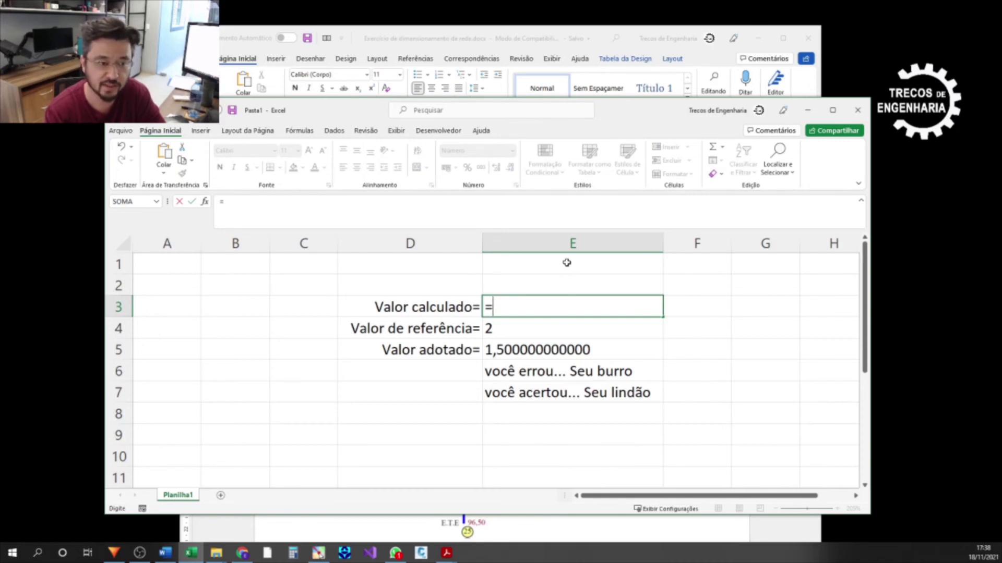
click(566, 263)
text(/)
click(567, 280)
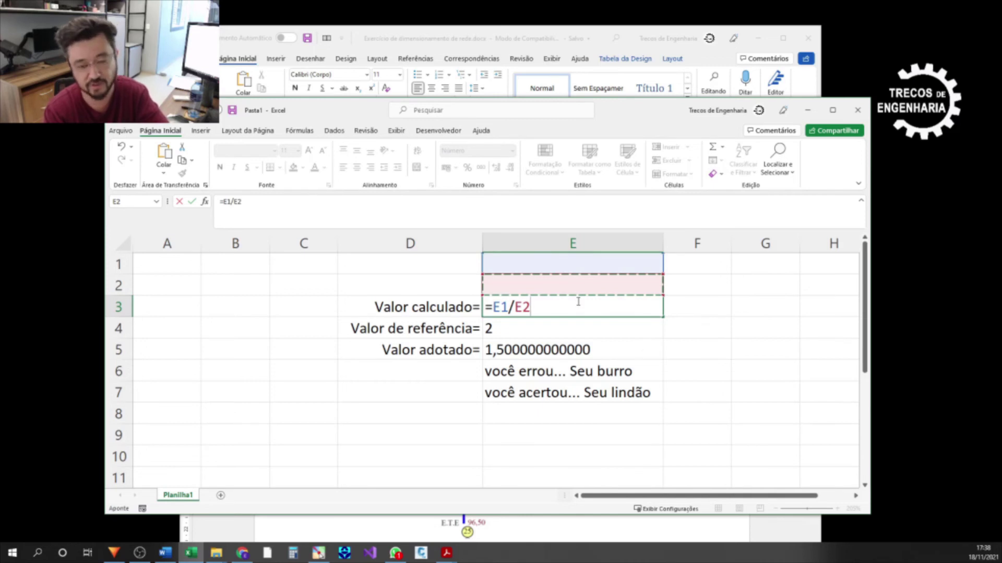
key(Return)
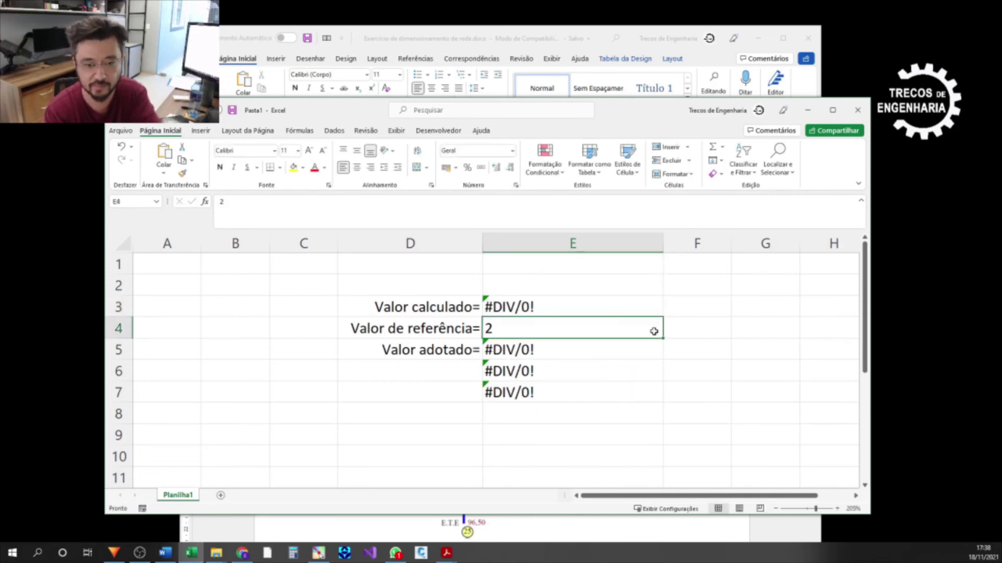
Enter 1 in E1 and 2 in E2, and left-align both cells.
click(560, 260)
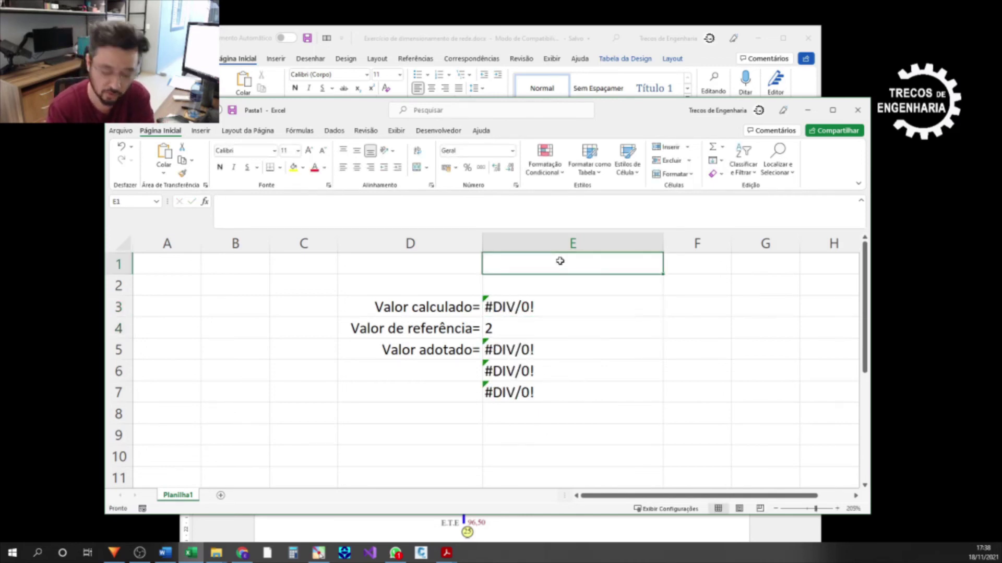
text(1)
key(Return)
text(2)
key(Return)
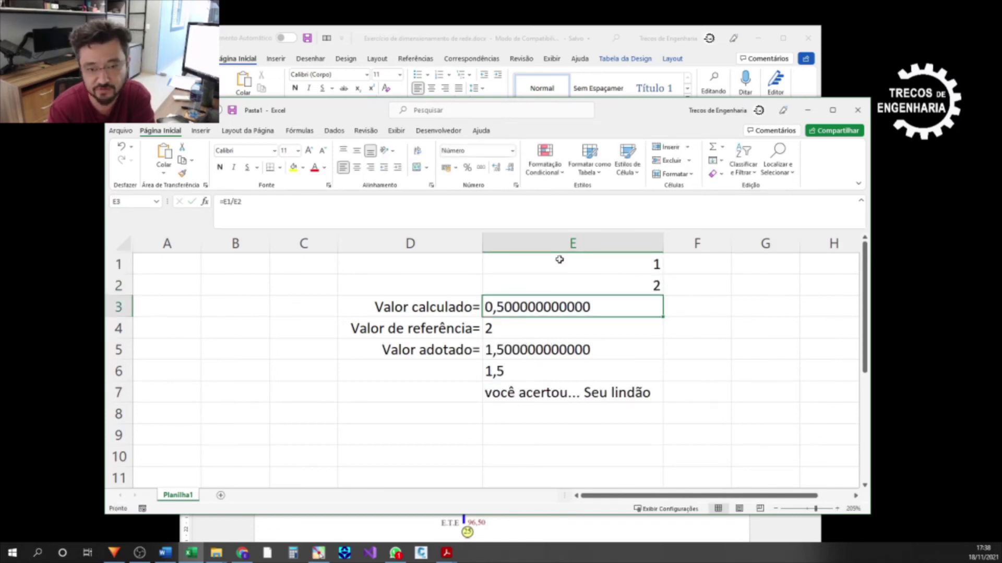
drag(559, 261, 558, 282)
click(344, 172)
click(530, 306)
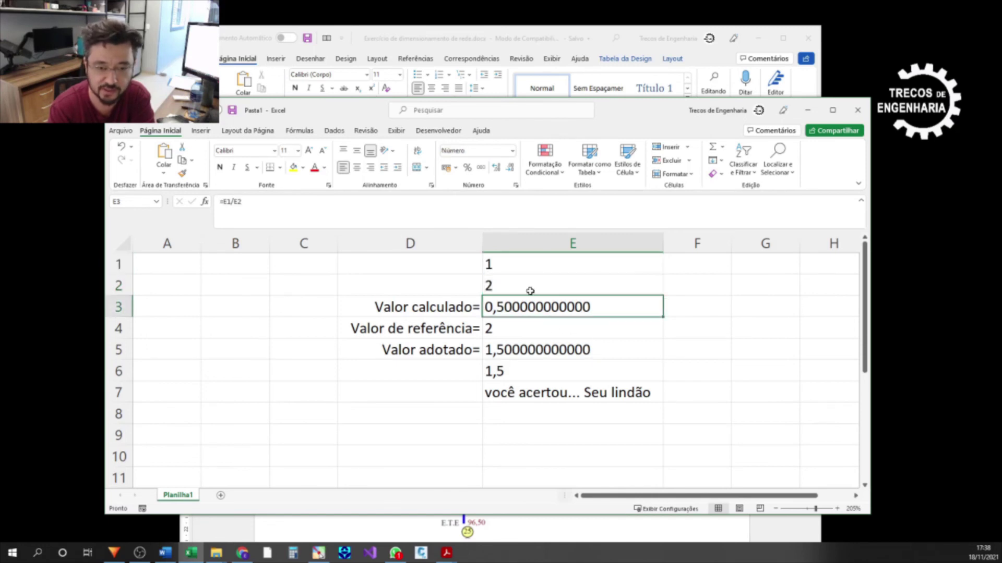
click(543, 262)
click(522, 284)
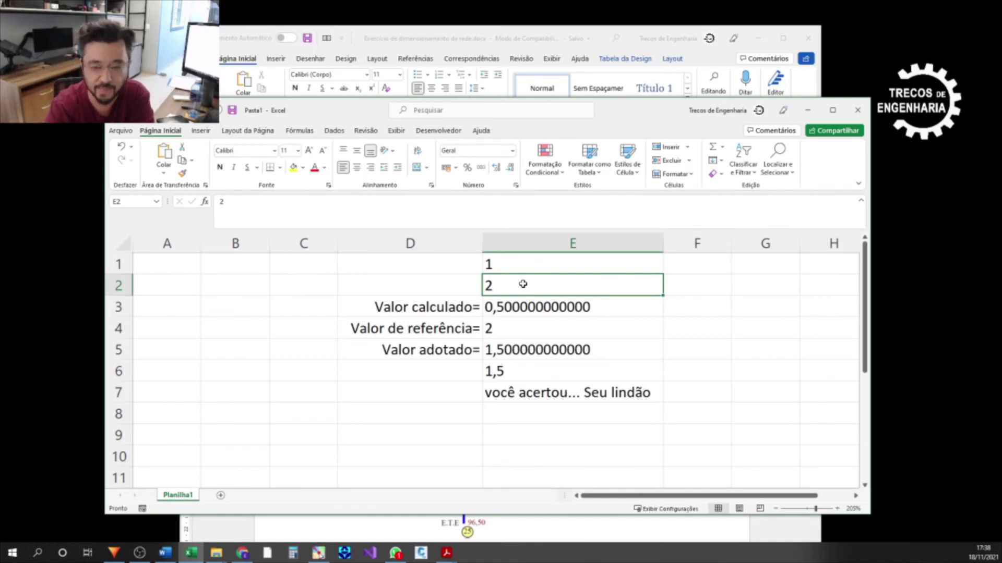
click(544, 306)
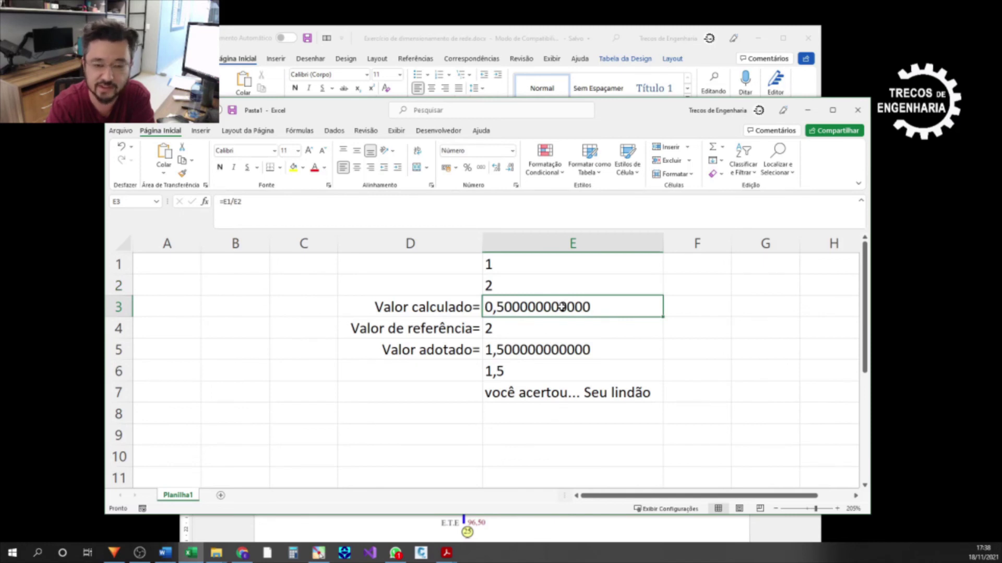
click(553, 262)
click(553, 285)
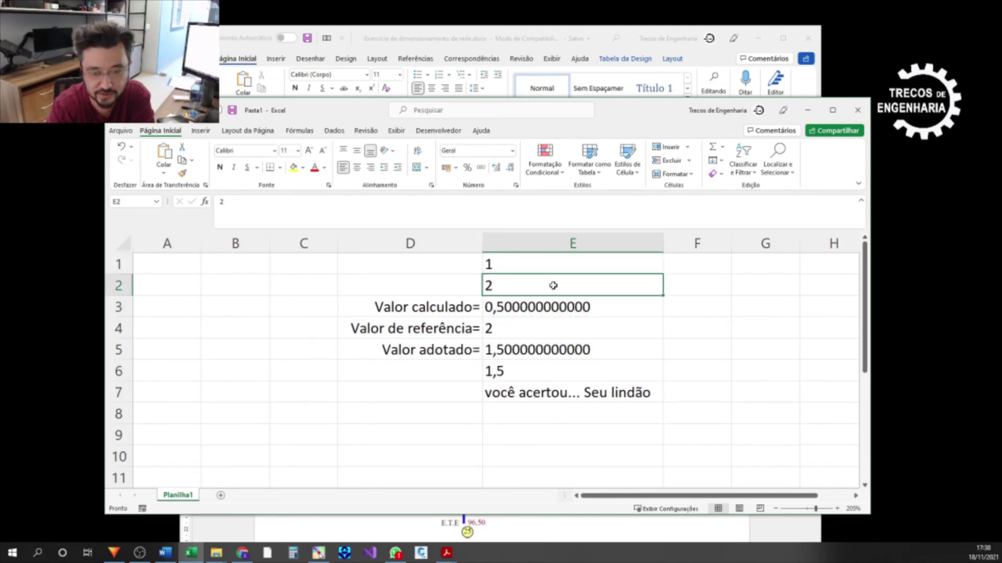
click(555, 350)
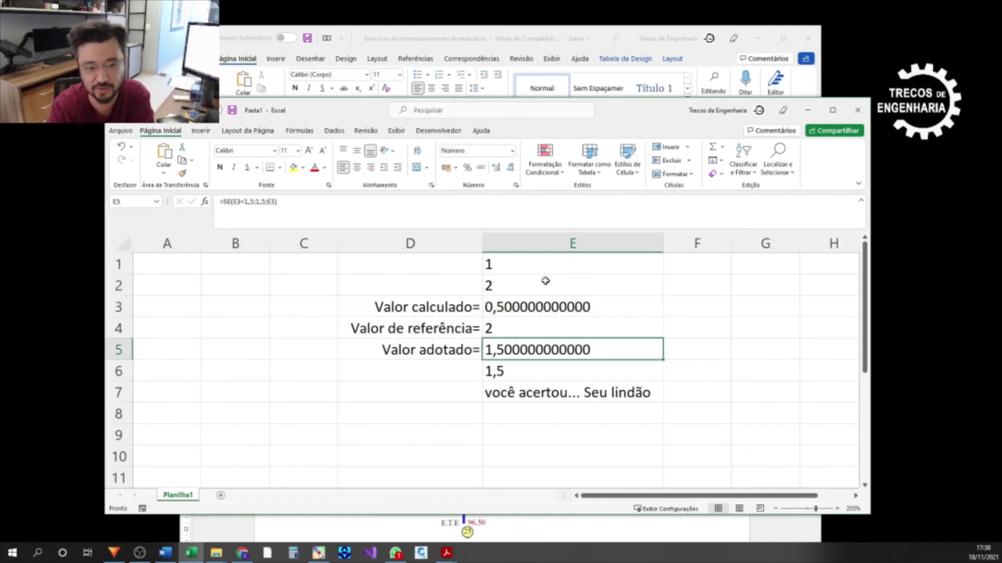
click(545, 261)
click(546, 286)
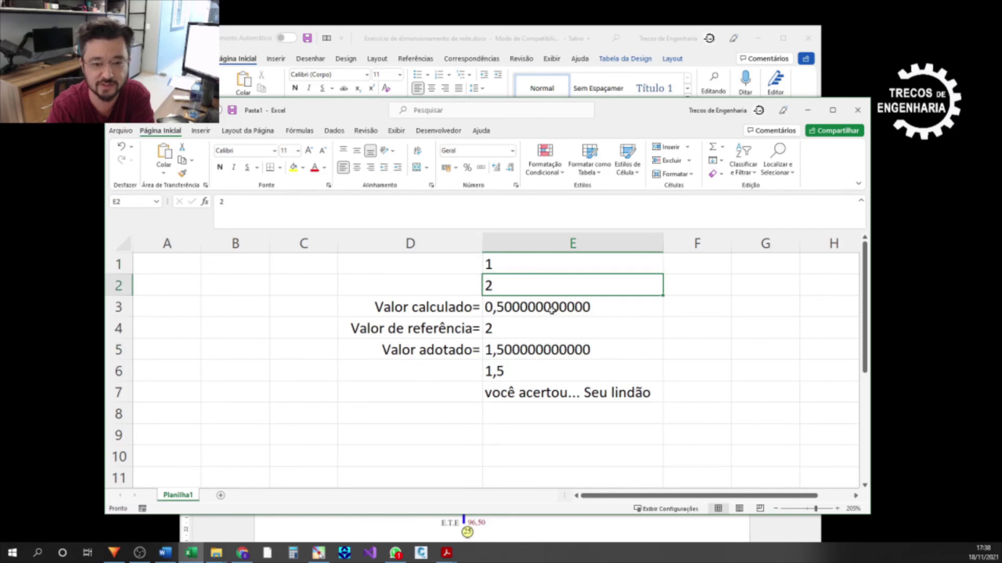
click(552, 309)
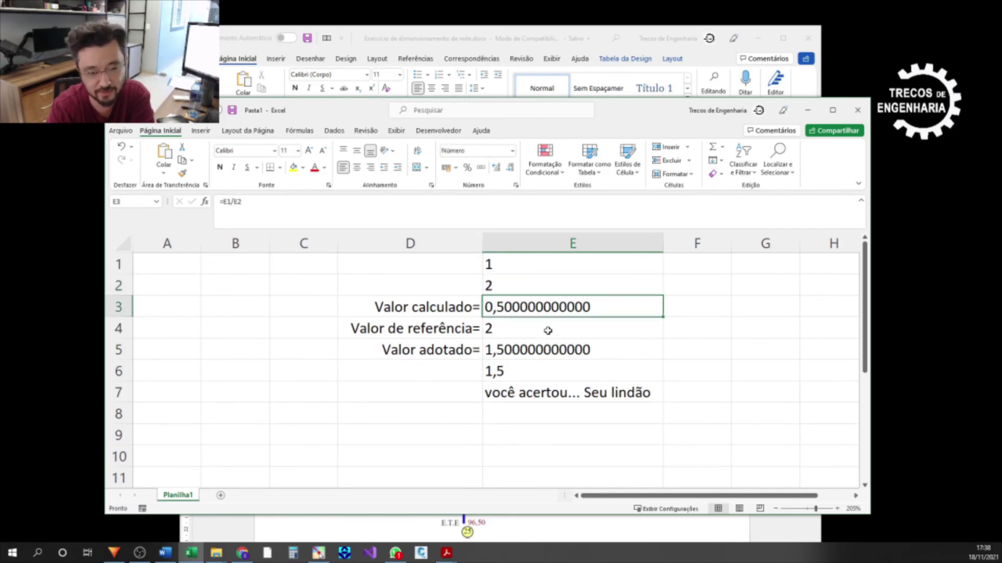
click(548, 331)
click(546, 366)
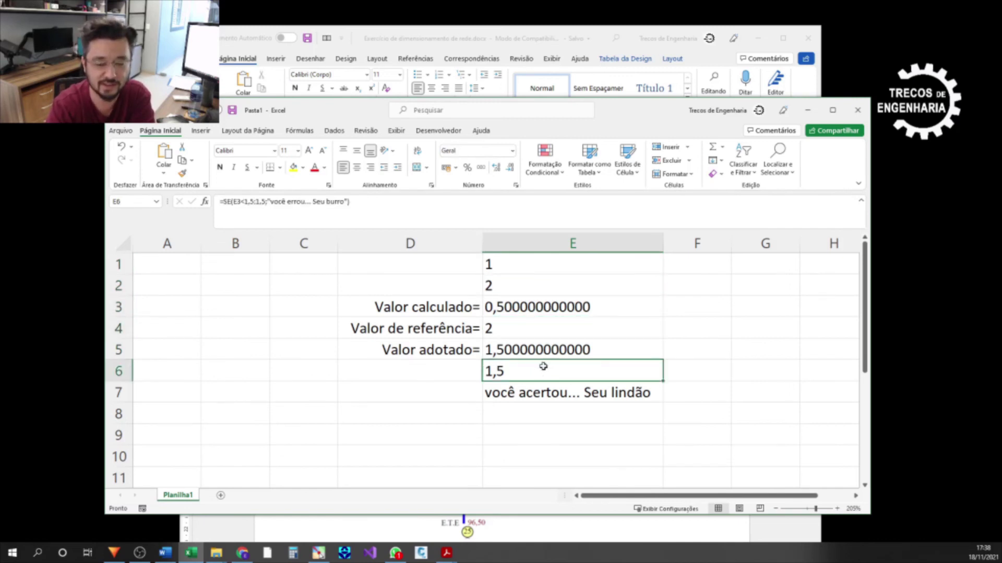
double_click(538, 373)
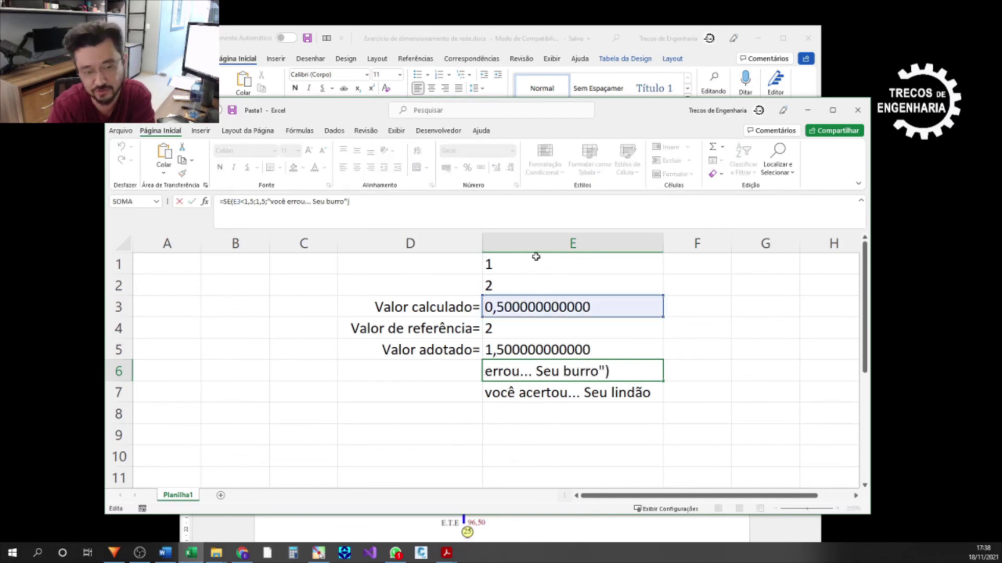
Finish the E6 edit and switch to Dimensionamento de rede coletora.xlsx, selecting N14.
click(562, 391)
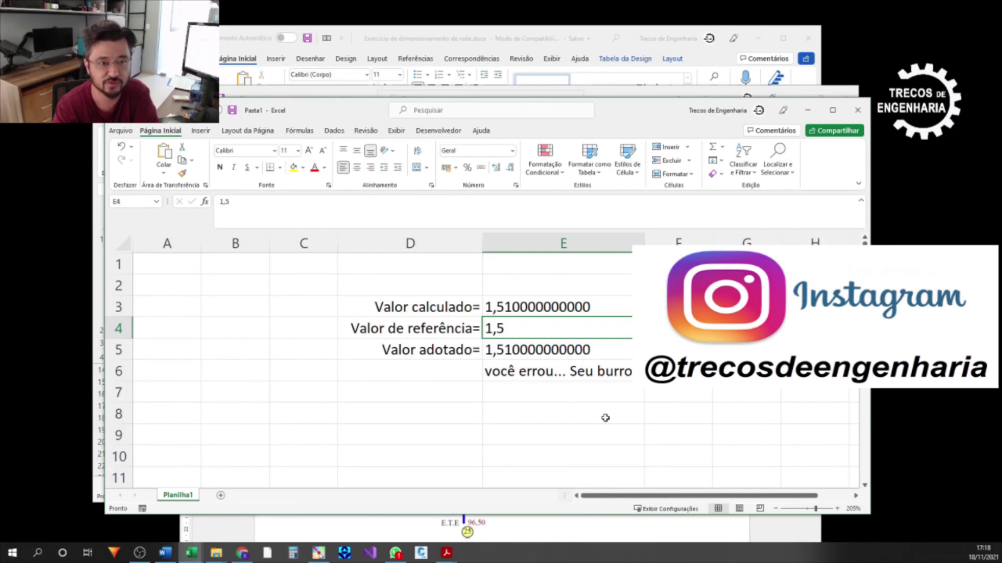
click(605, 38)
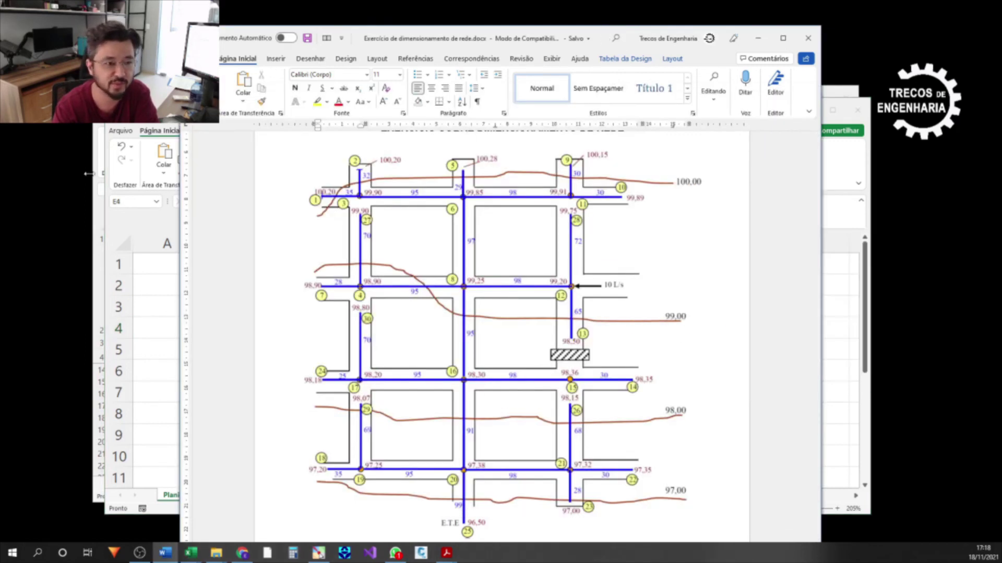
key(alt+Tab)
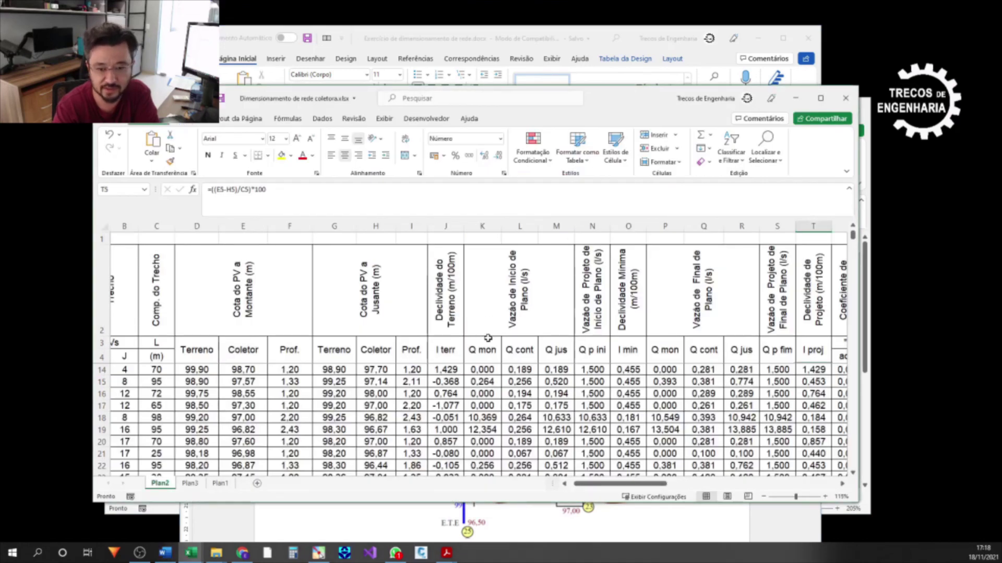
click(592, 369)
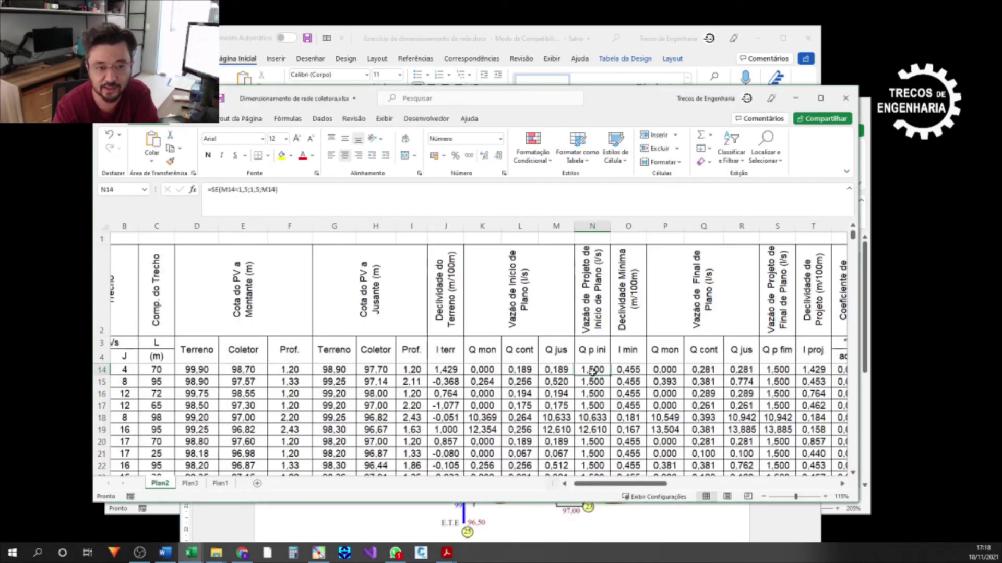
Highlight N14's formula =SE(M14<1,5;1,5;M14) and enable on-screen annotation.
drag(278, 189, 198, 184)
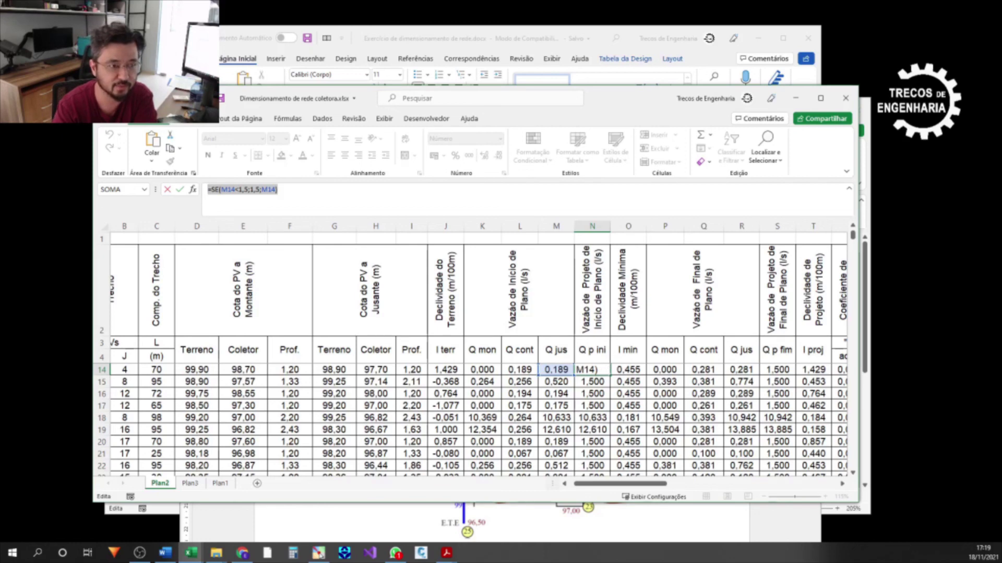
key(ctrl+shift+p)
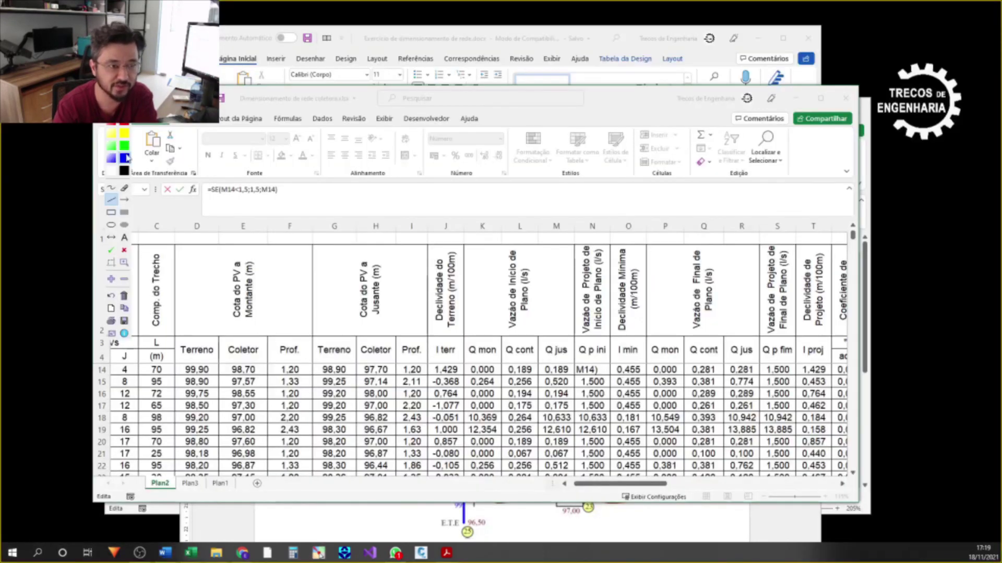
Draw a red freehand circle around the Q jus and Q p ini headers and 0,189.
click(111, 187)
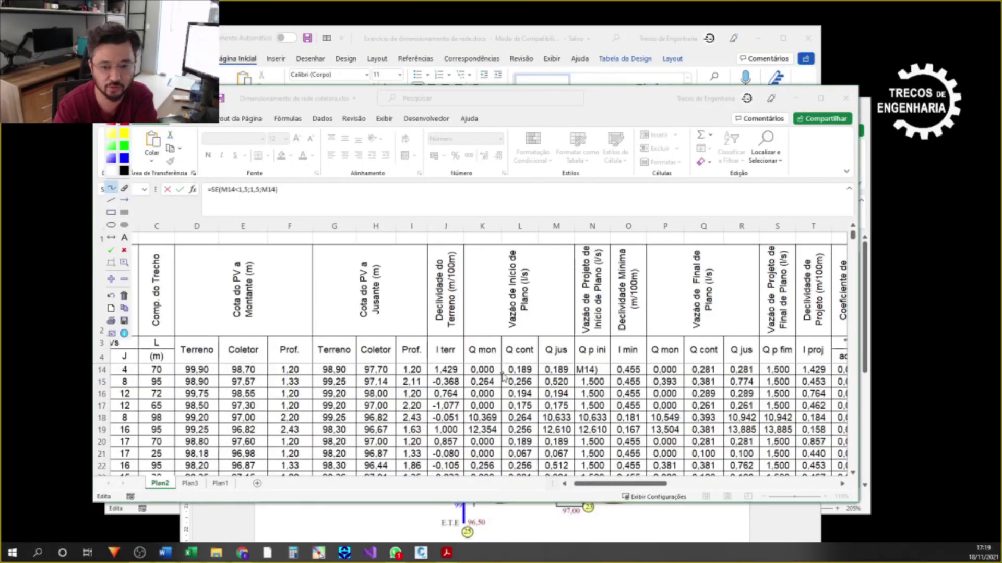
mouse_move(610, 336)
mouse_down()
mouse_move(595, 386)
mouse_move(601, 330)
mouse_up()
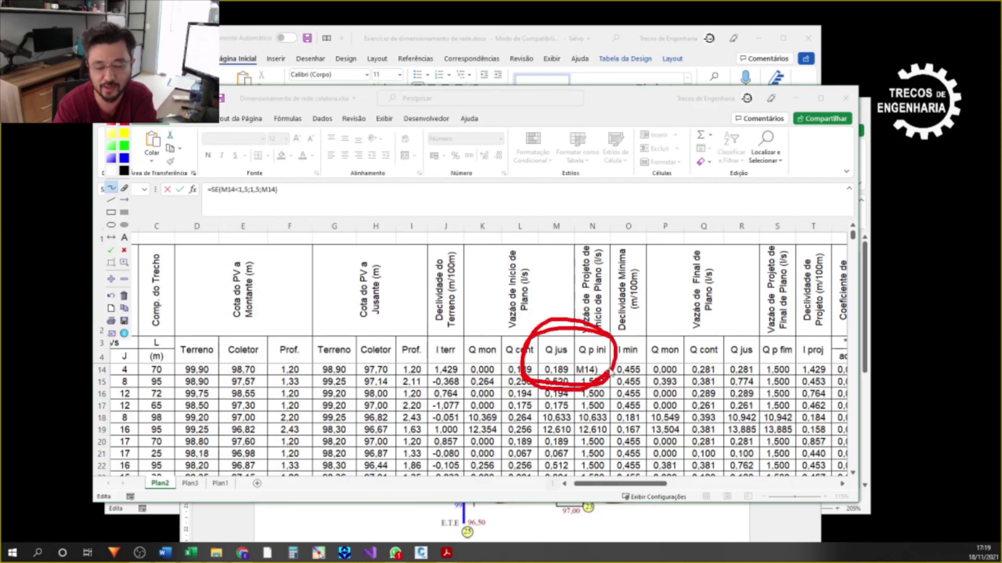